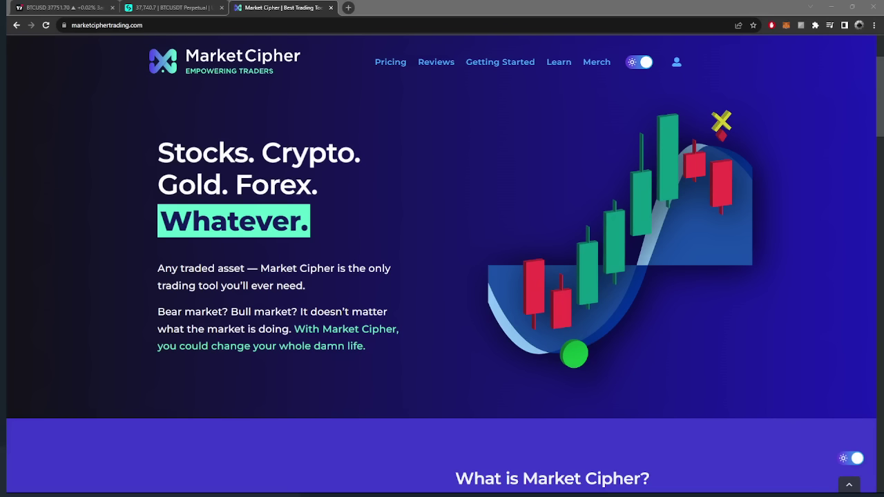
Check the open BTCUSDT futures position on Bitget and switch to the TradingView BTCUSD chart
click(173, 8)
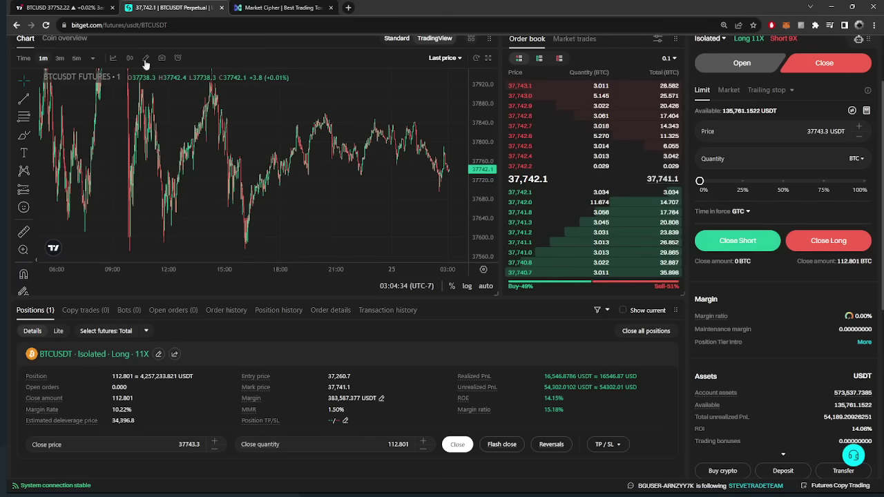
click(66, 8)
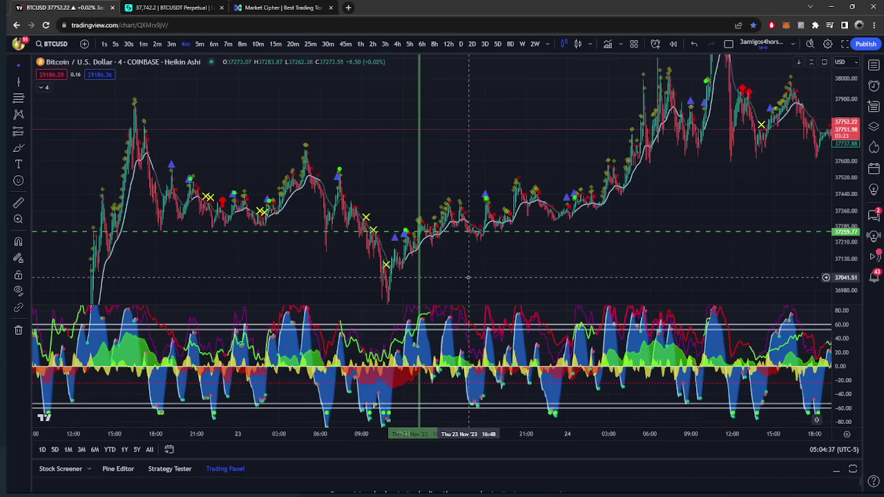
Enlarge the oscillator pane beneath the 23 November BTCUSD price action, with the Brush tool active
right_click(686, 253)
click(648, 252)
drag(507, 267, 625, 255)
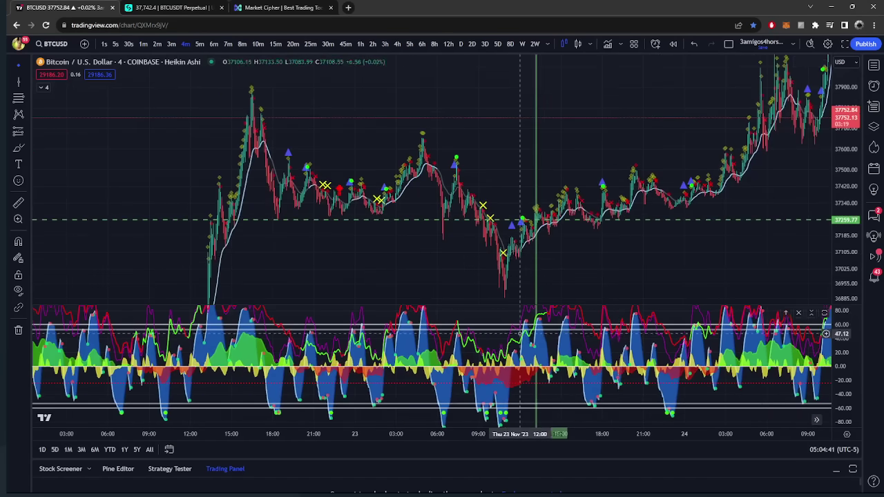
scroll(519, 334, up, 2)
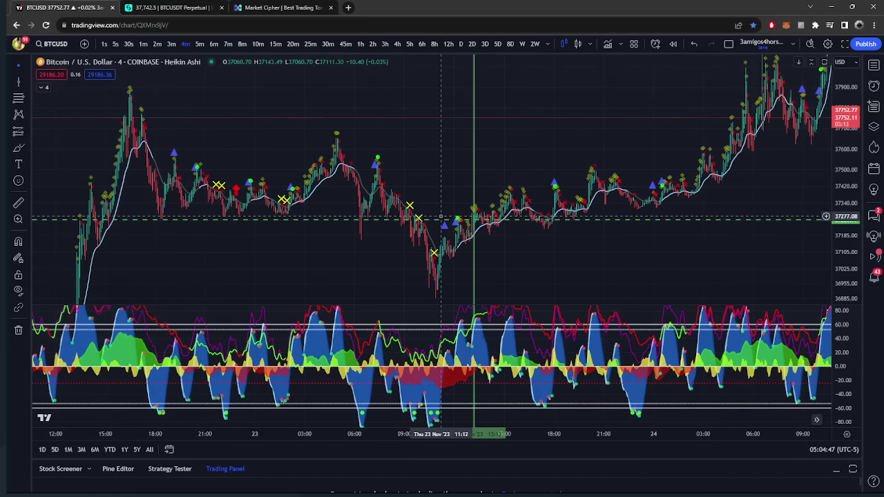
click(18, 148)
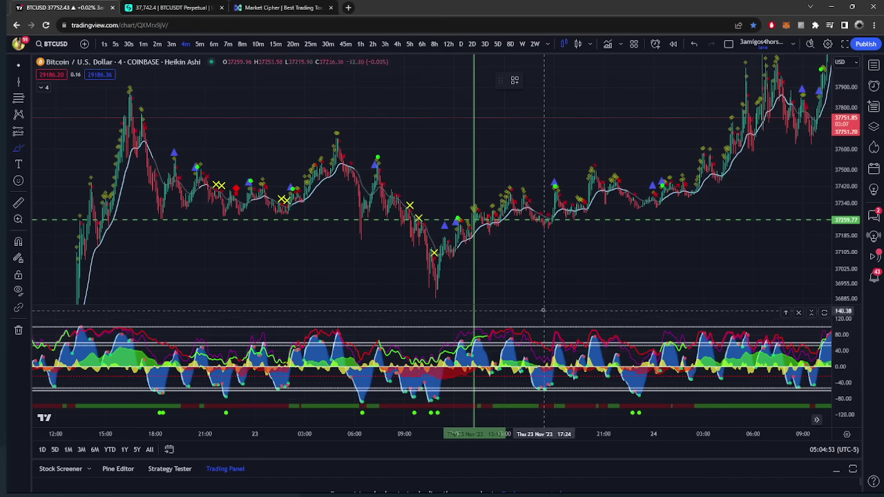
drag(538, 305, 428, 287)
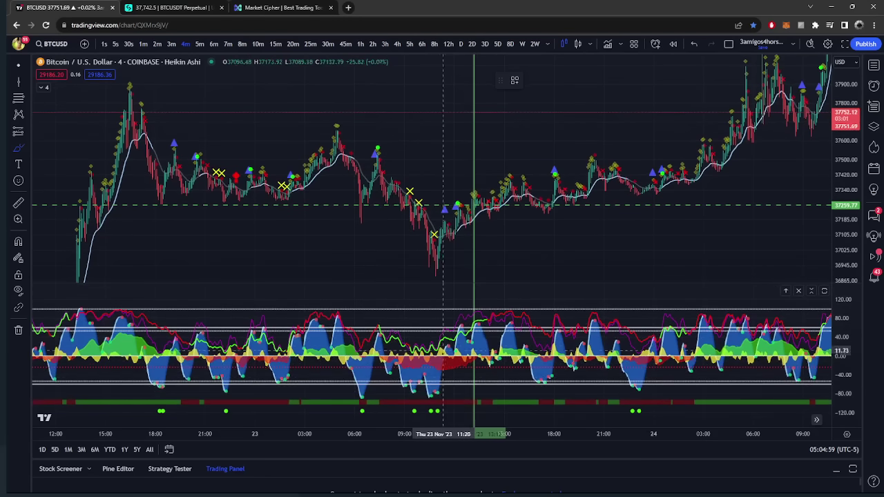
Trace the oscillator's rising wave and red money flow area before the 23 November vertical line with yellow brush strokes, and undo them
mouse_move(436, 384)
mouse_down()
mouse_move(449, 343)
mouse_move(488, 320)
mouse_up()
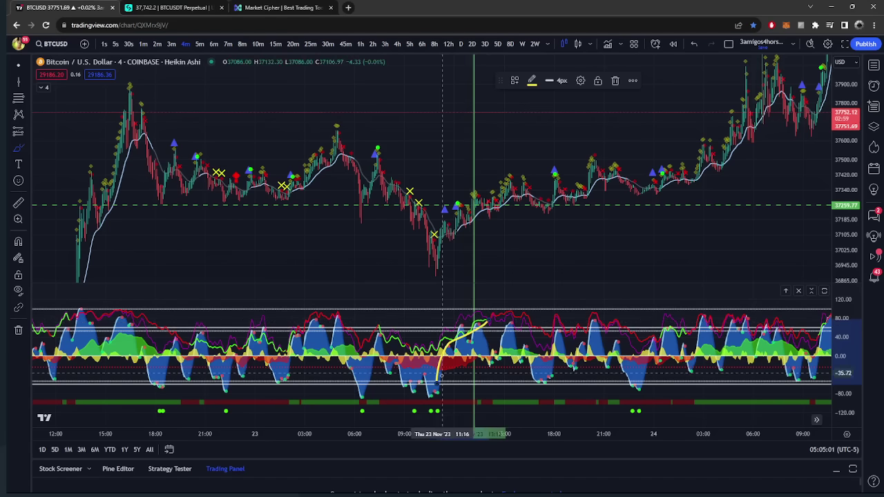
drag(433, 383, 452, 352)
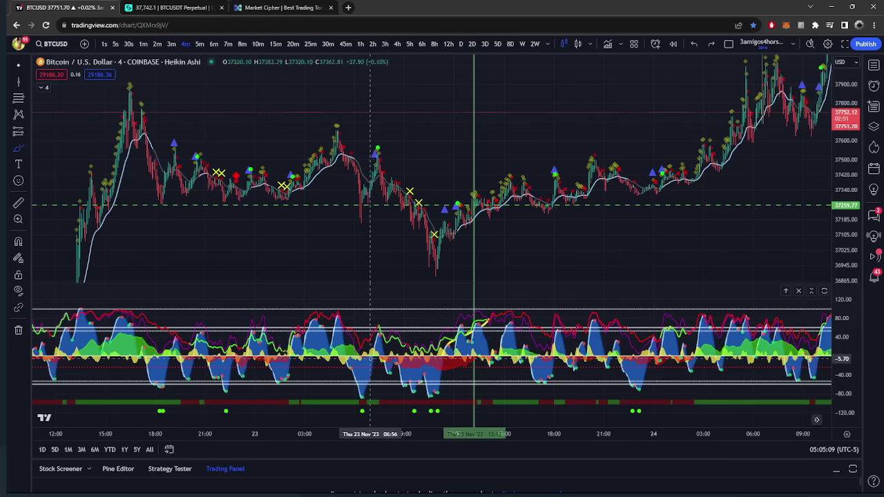
mouse_move(369, 357)
mouse_down()
mouse_move(432, 371)
mouse_move(476, 356)
mouse_up()
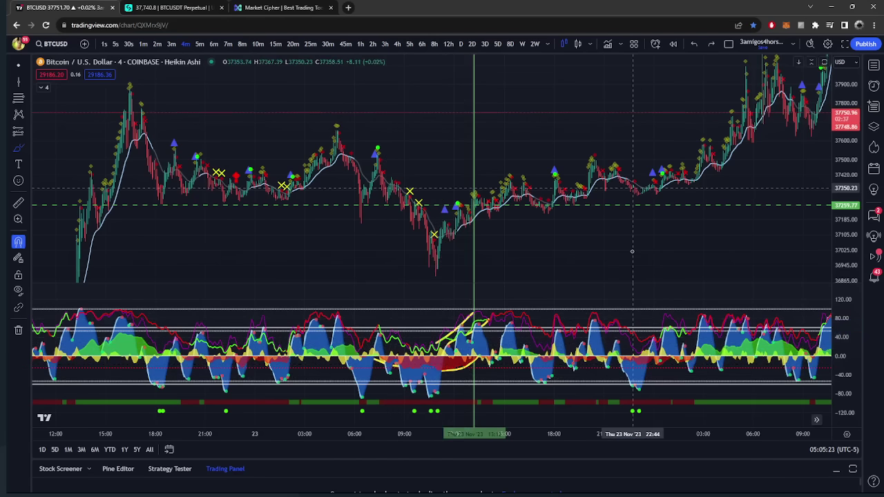
key(ctrl+z)
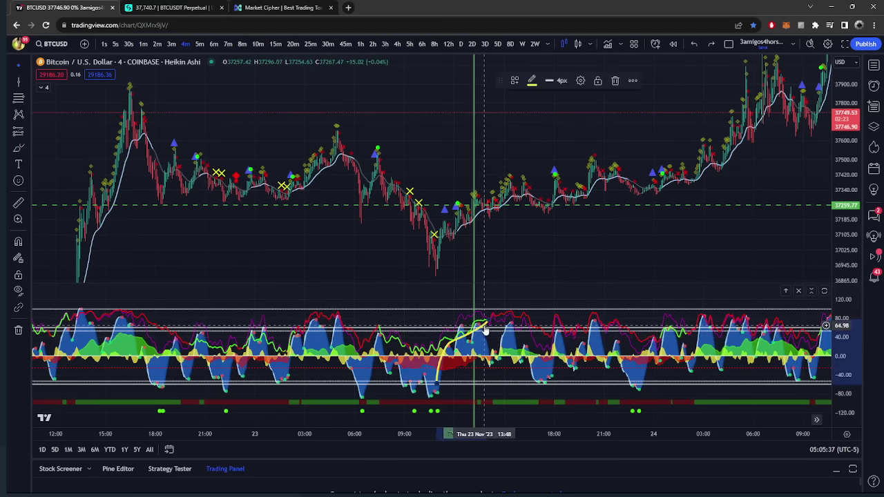
Circle the red money flow area on the oscillator between 18:00 and 21:00 on 21 November with the Brush, and delete the circle
scroll(475, 349, down, 3)
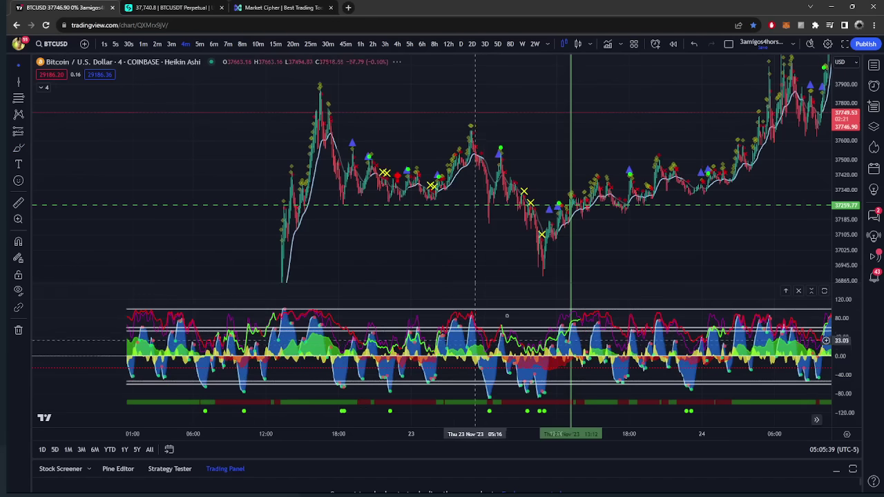
right_click(666, 263)
drag(354, 246, 670, 214)
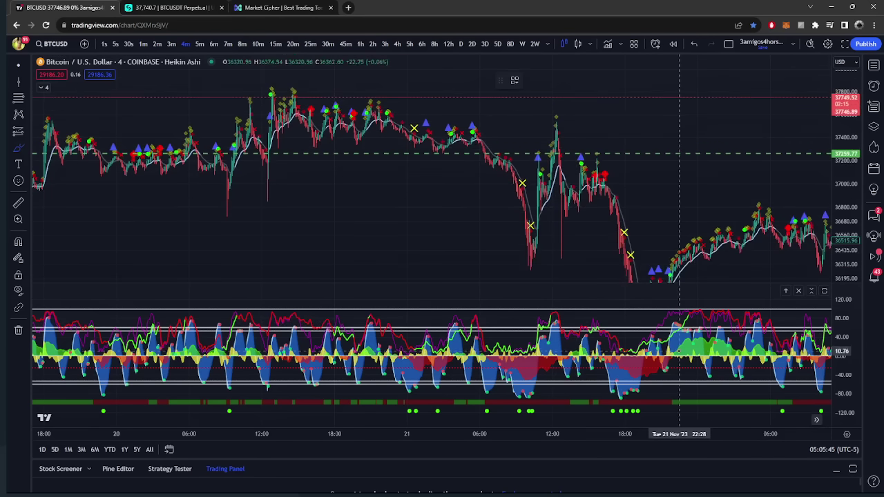
mouse_move(659, 344)
mouse_down()
mouse_move(619, 356)
mouse_move(674, 373)
mouse_move(651, 344)
mouse_up()
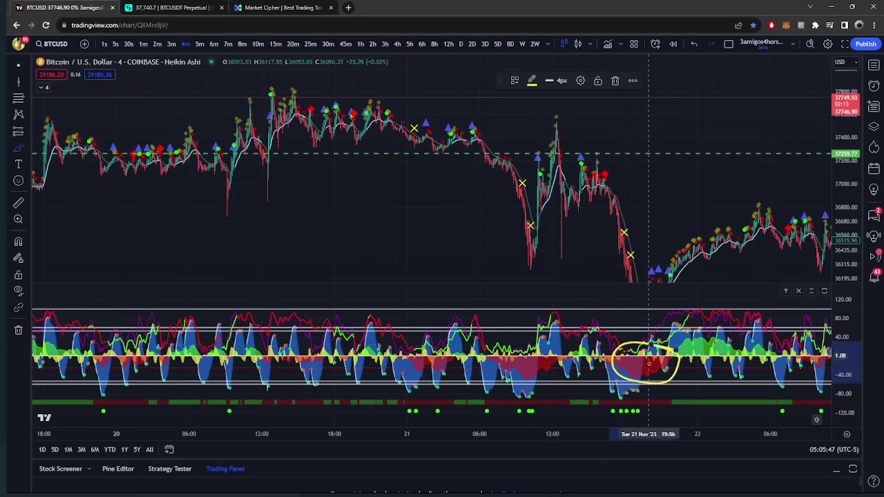
scroll(608, 325, up, 2)
key(Escape)
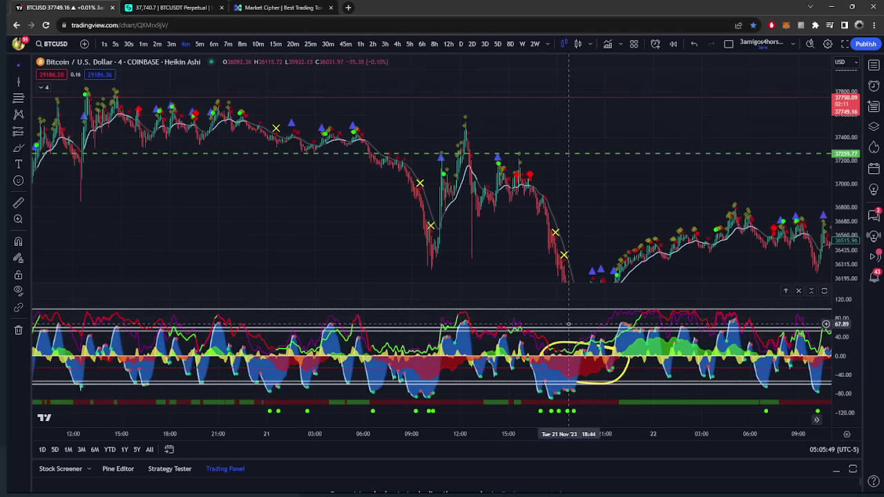
click(571, 344)
key(Delete)
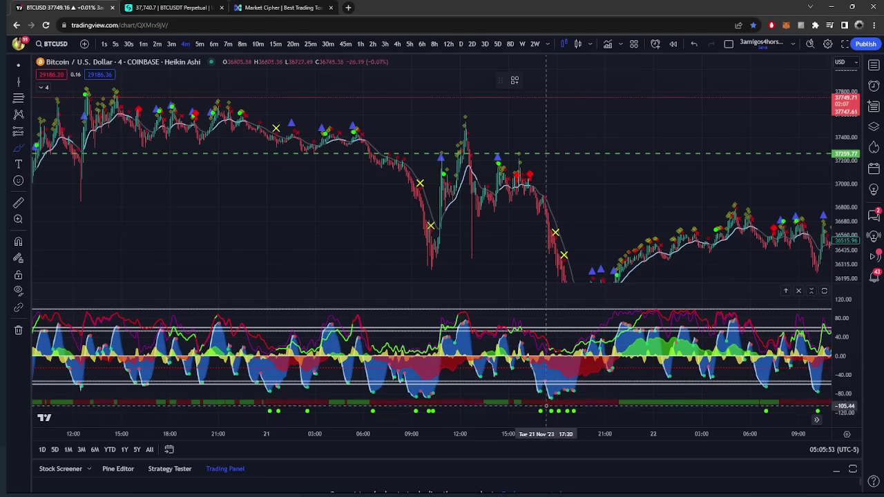
Brush curves along the oscillator's trough and rising line on the evening of 21 November, and delete the strokes
mouse_move(523, 364)
mouse_down()
mouse_move(575, 392)
mouse_move(608, 360)
mouse_up()
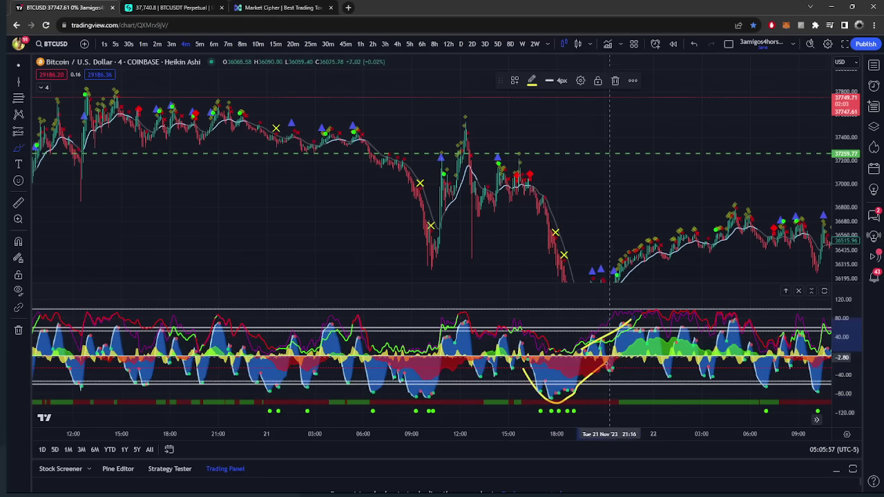
drag(671, 237, 585, 184)
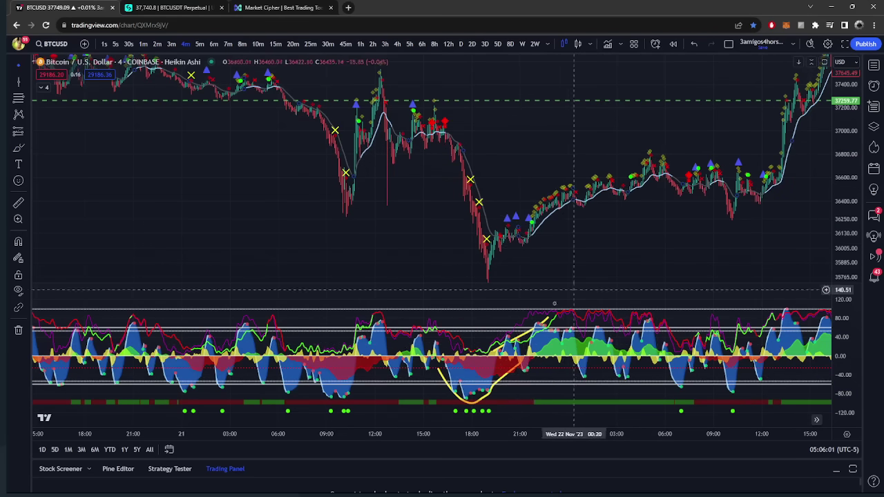
click(505, 380)
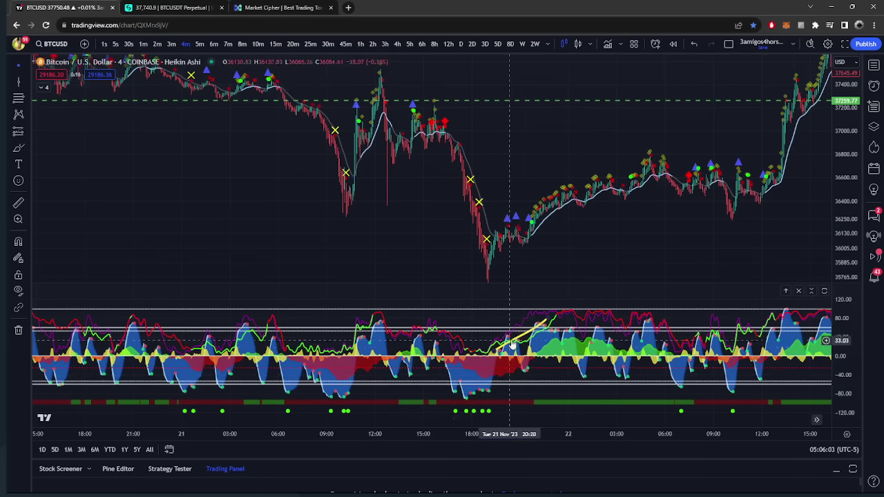
key(Delete)
Circle the two earlier red oscillator areas on 21 November, near 02:00 and 10:00, with the Brush, and delete both circles
drag(478, 136, 602, 181)
click(18, 148)
mouse_move(517, 347)
mouse_down()
mouse_move(431, 355)
mouse_move(501, 347)
mouse_up()
mouse_move(360, 342)
mouse_down()
mouse_move(329, 396)
mouse_move(333, 340)
mouse_up()
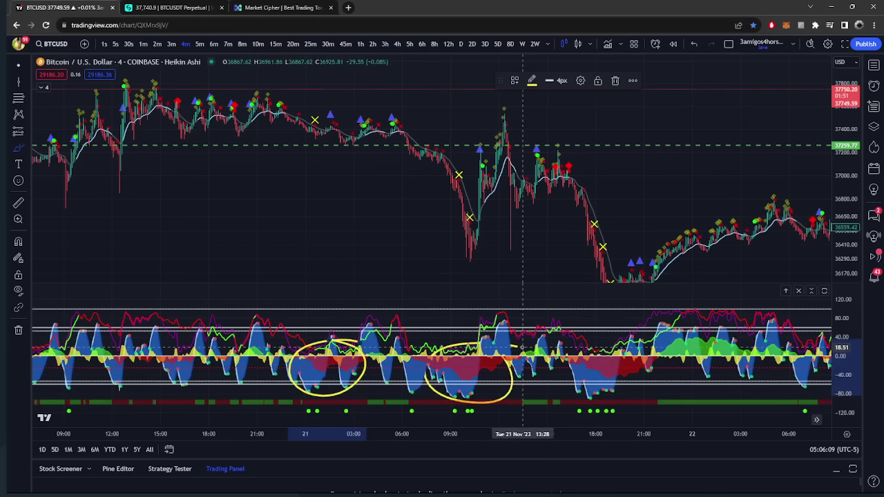
key(Delete)
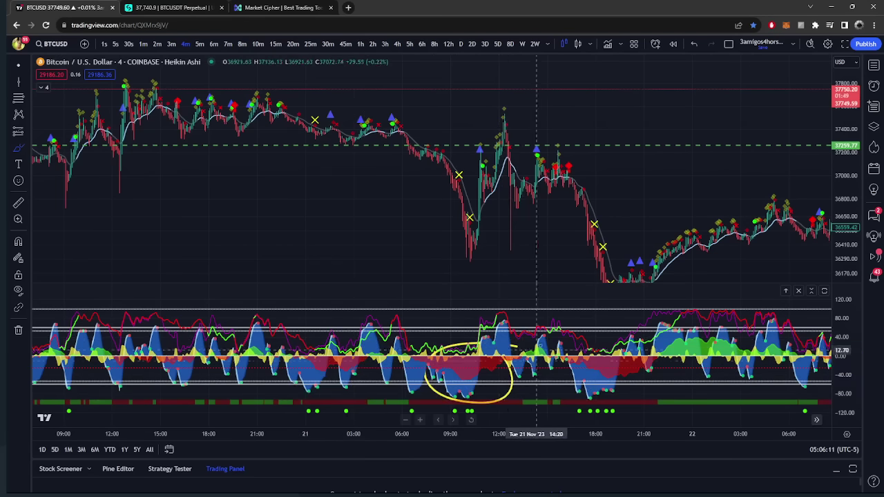
click(512, 354)
click(510, 373)
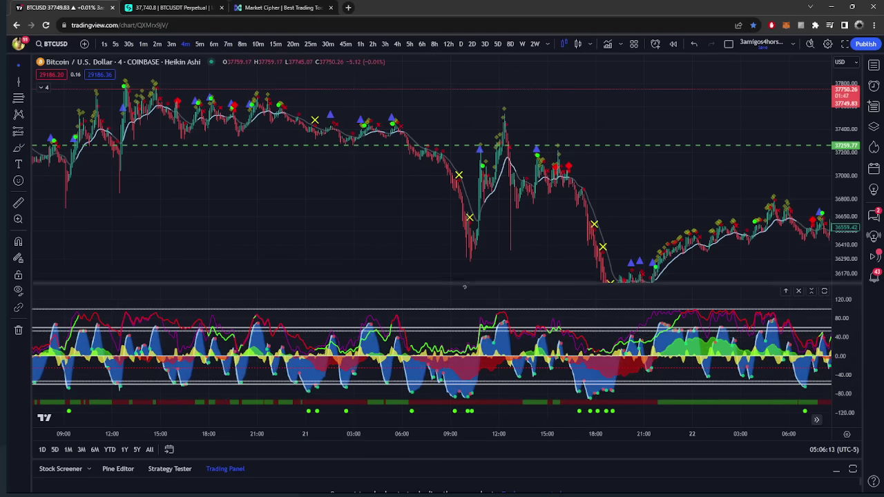
Brush strokes along the oscillator's recovery around 10:00 to 13:00 on 21 November and along the matching price rally
click(19, 148)
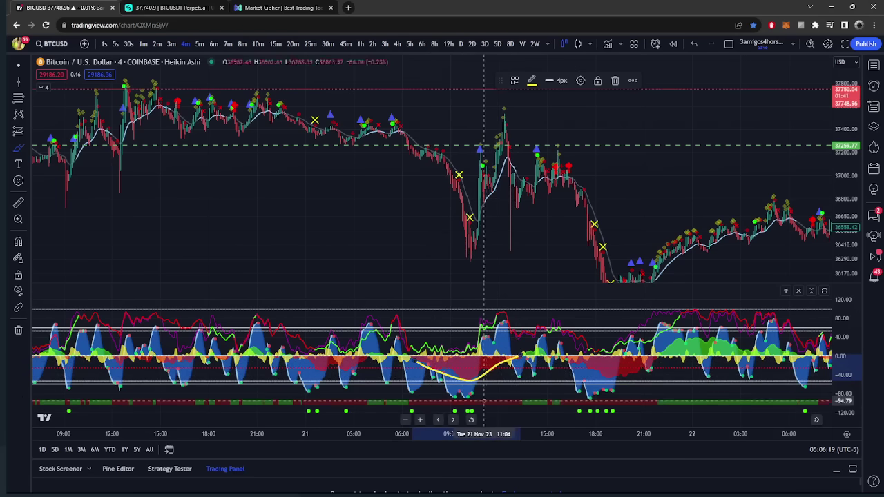
drag(481, 394, 487, 335)
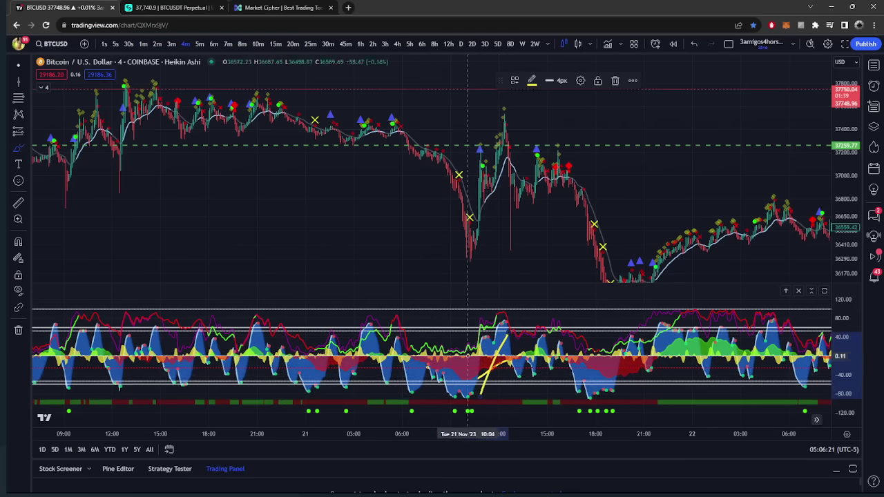
drag(469, 395, 488, 330)
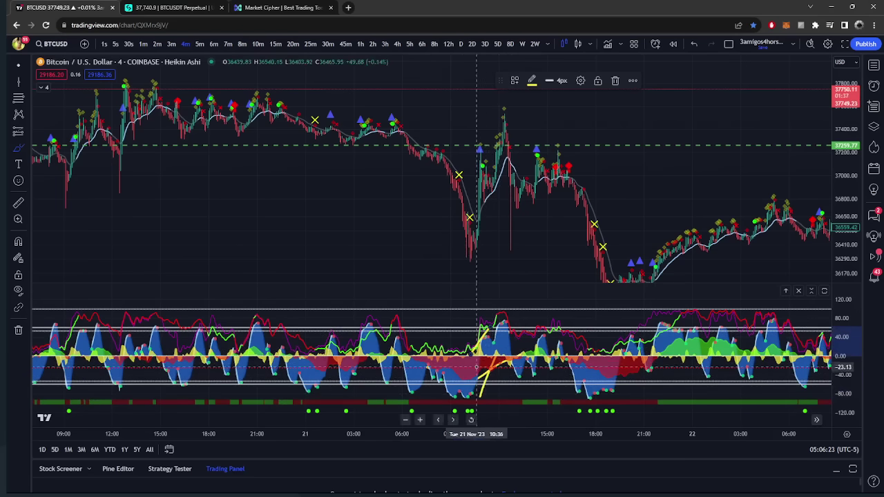
scroll(460, 276, up, 2)
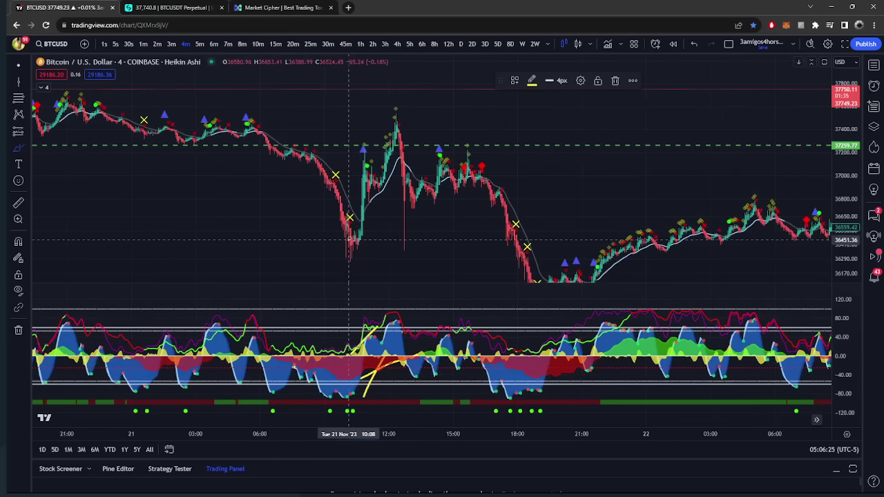
drag(352, 237, 404, 147)
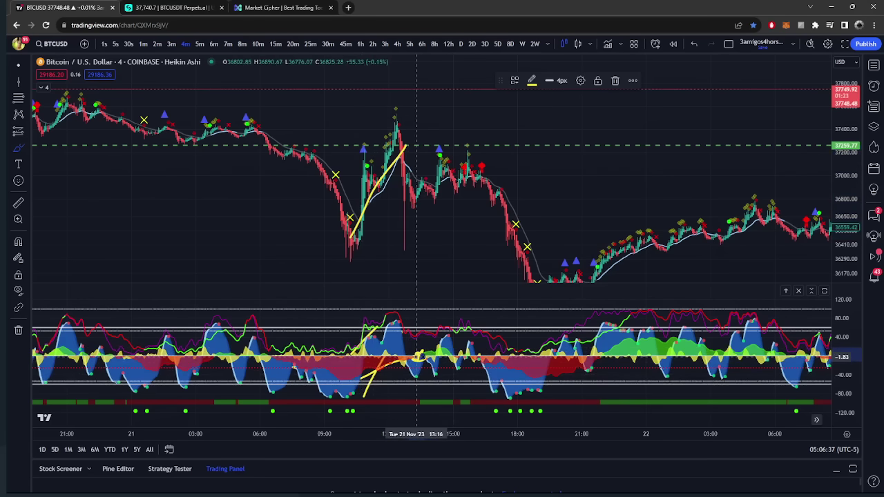
drag(844, 242, 844, 186)
key(Delete)
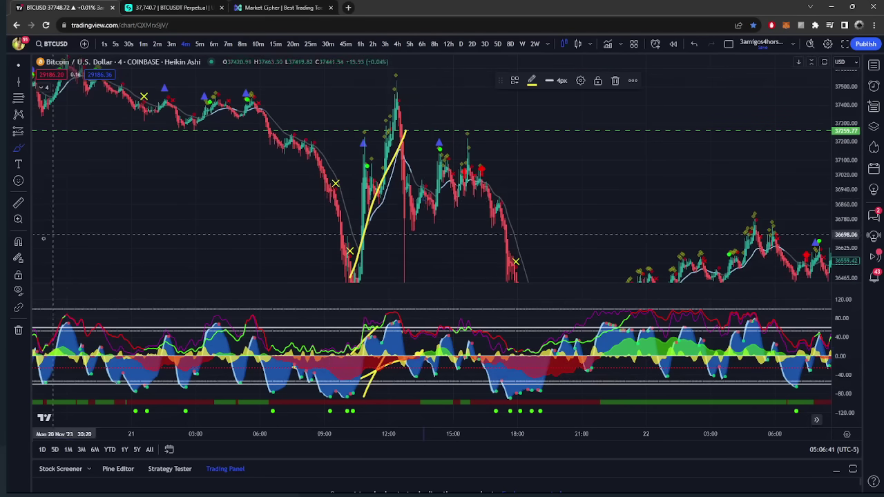
Measure the price move between 13:24 and 14:40 on 21 November
click(18, 203)
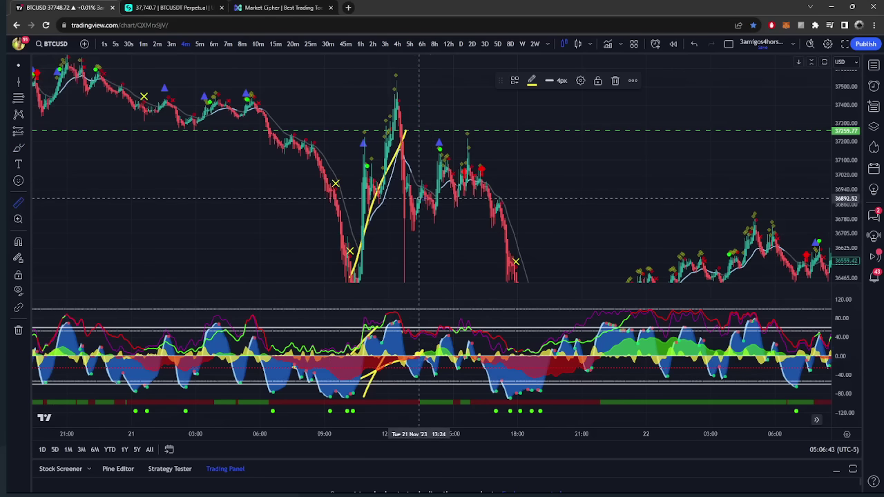
click(419, 199)
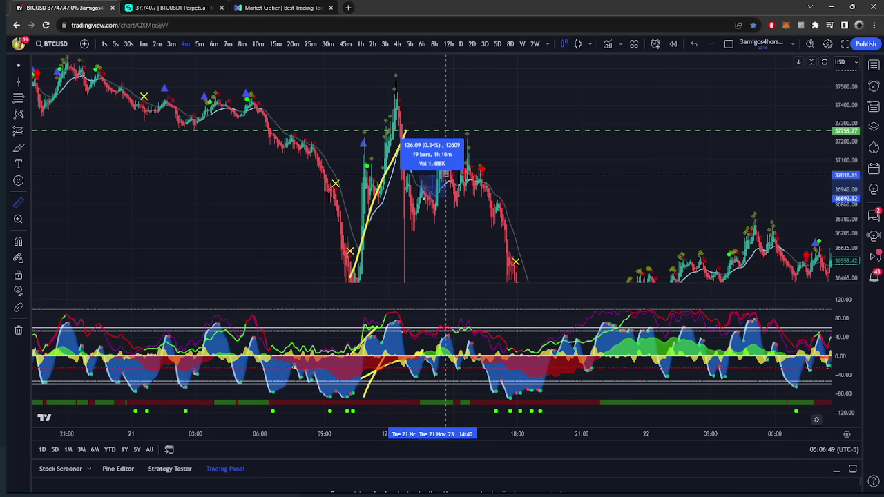
click(446, 176)
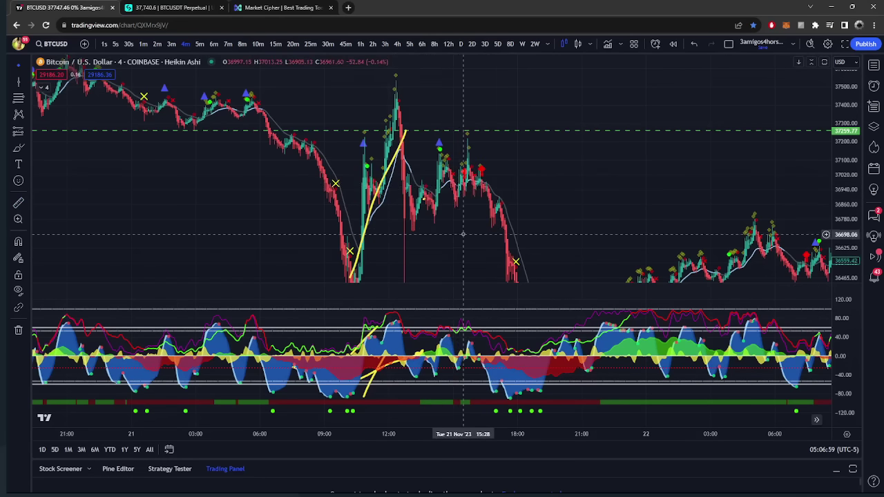
Brush the early 21 November oscillator rise and the following price decline, and undo all remaining brush strokes on the chart
scroll(469, 233, down, 3)
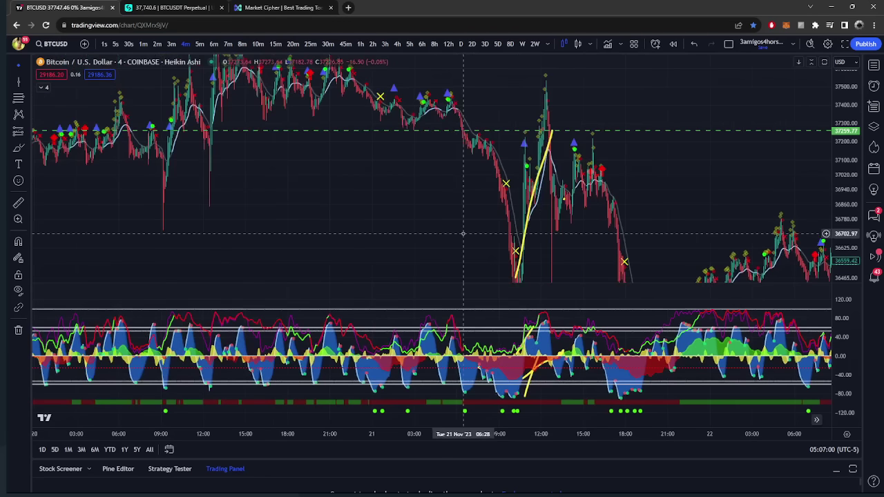
click(19, 147)
mouse_move(371, 362)
mouse_down()
mouse_move(386, 372)
mouse_move(426, 357)
mouse_move(408, 368)
mouse_move(435, 330)
mouse_up()
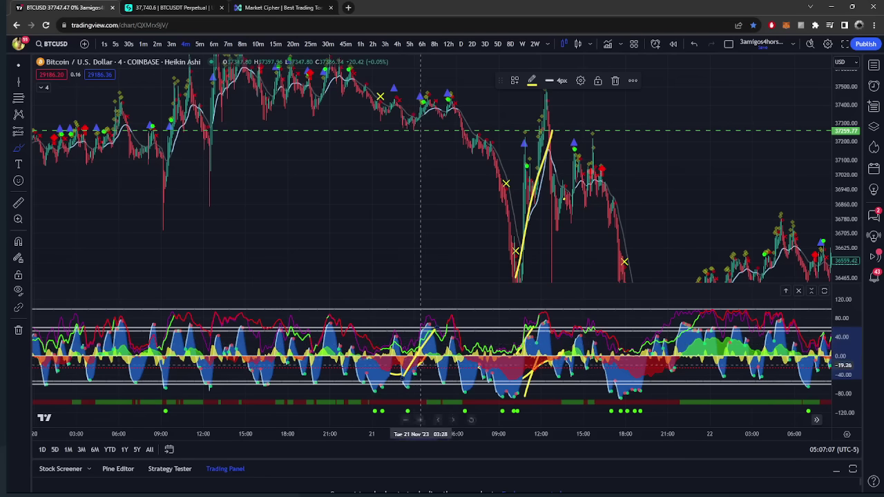
drag(418, 103, 497, 165)
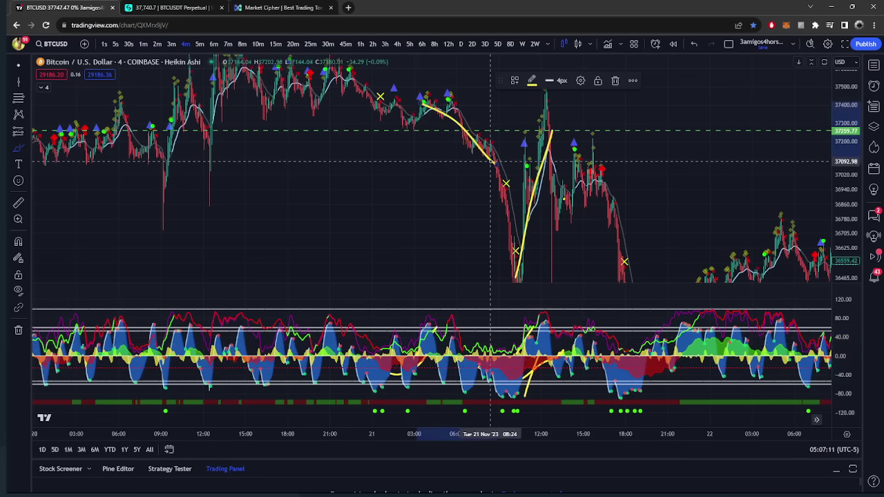
key(ctrl+z)
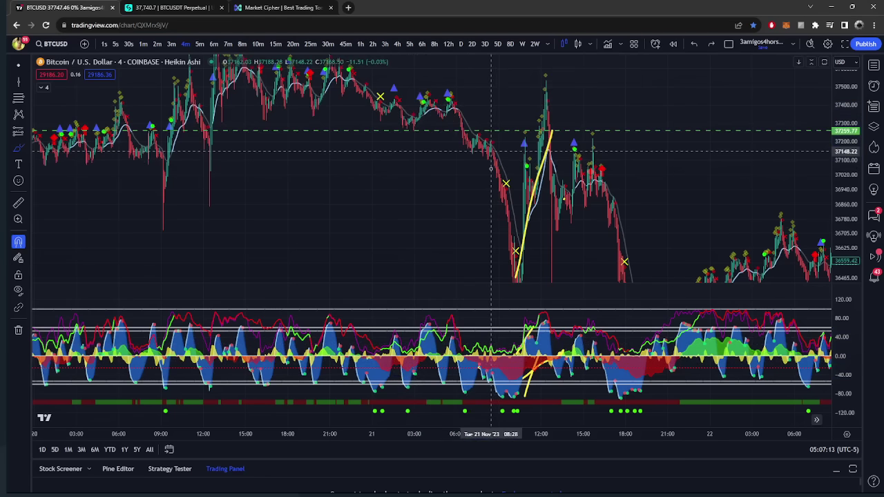
key(ctrl+z)
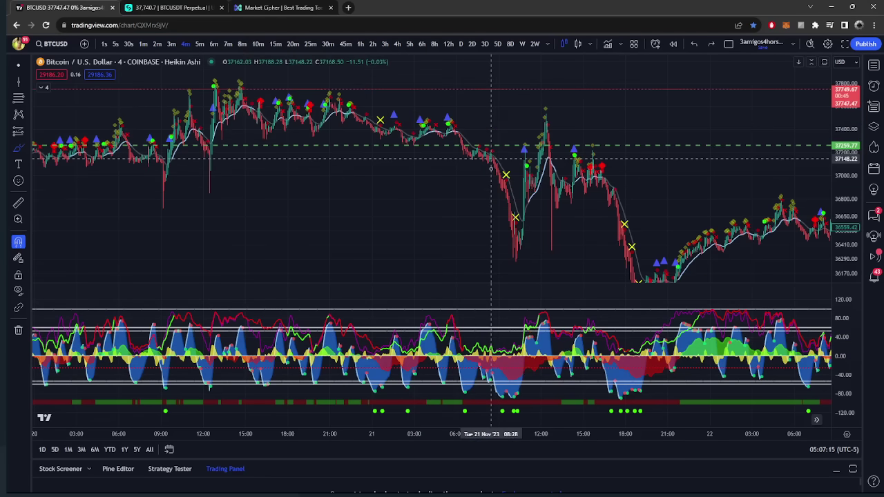
Place vertical lines on 21 November at about 21:08, 13:24 and 03:44, marking the oscillator turns on the 4-minute chart
key(Escape)
drag(725, 223, 506, 193)
scroll(501, 192, down, 6)
drag(723, 217, 264, 236)
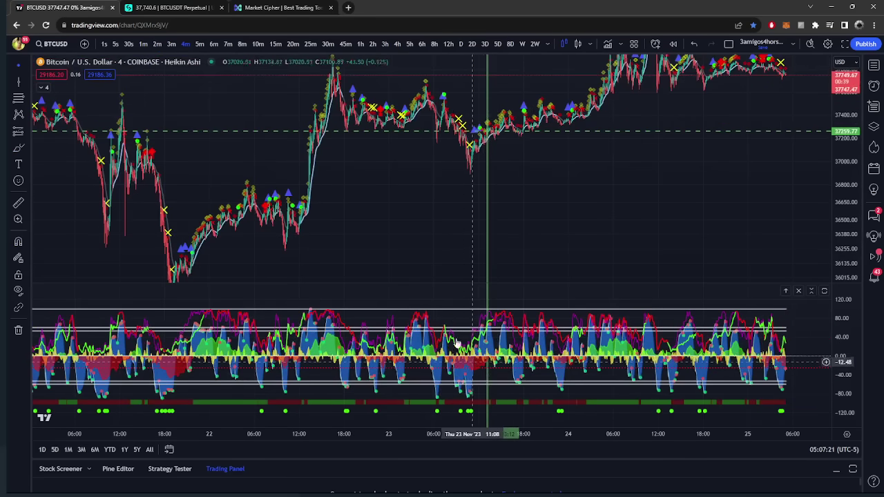
drag(316, 247, 622, 270)
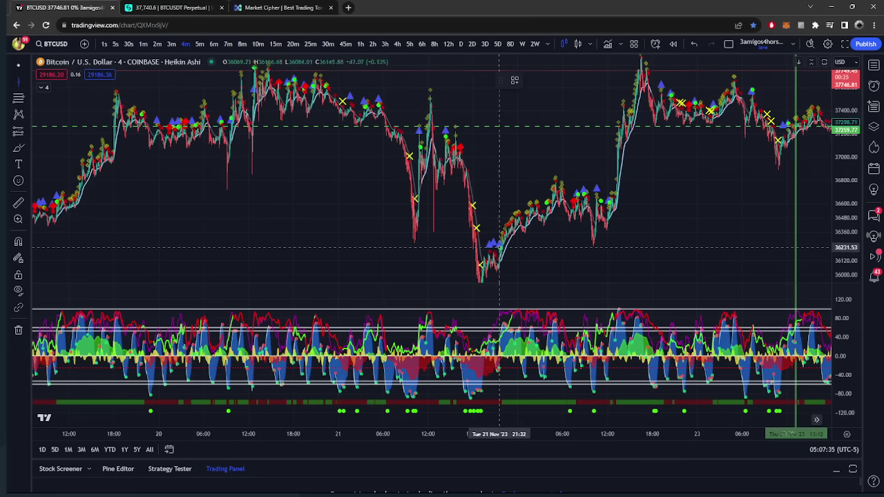
click(496, 246)
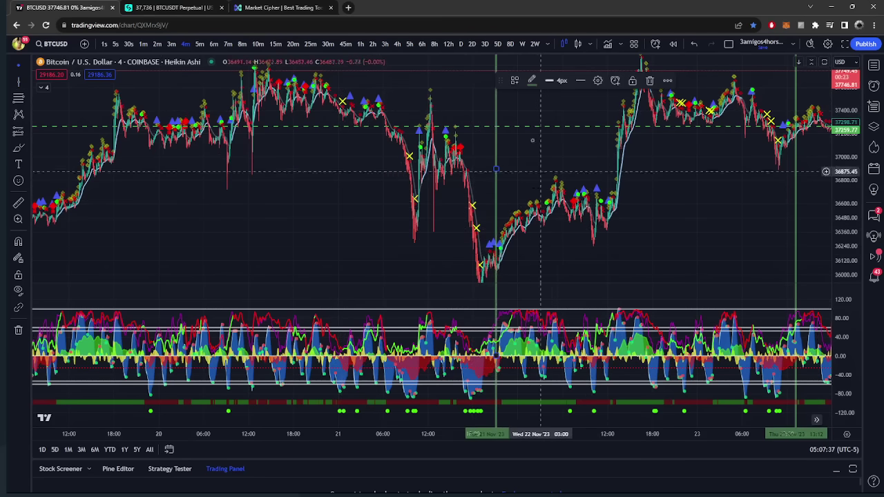
click(438, 265)
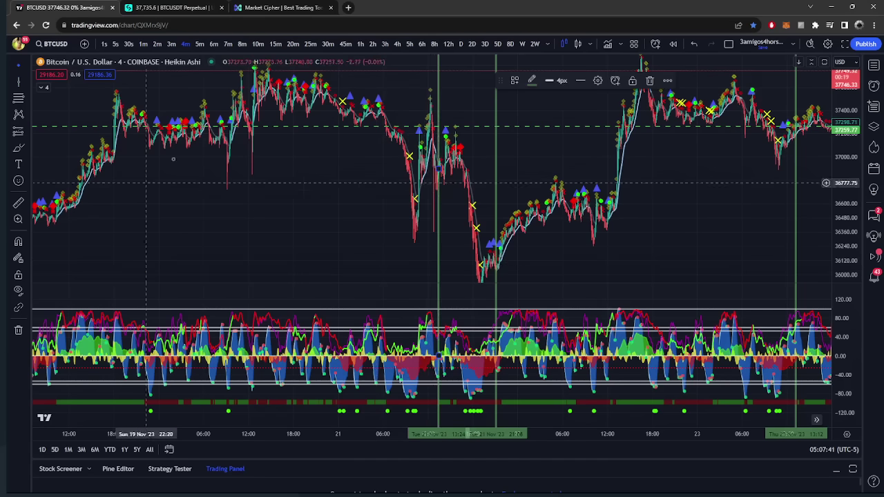
click(18, 83)
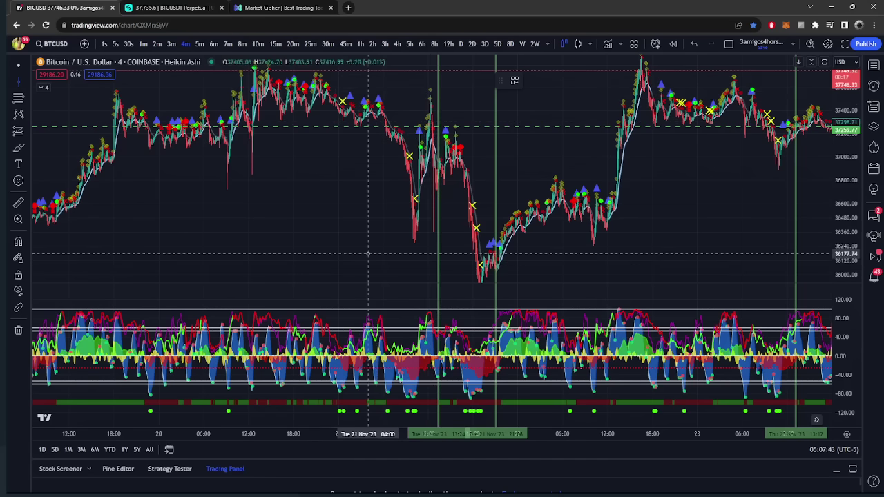
click(367, 256)
click(690, 213)
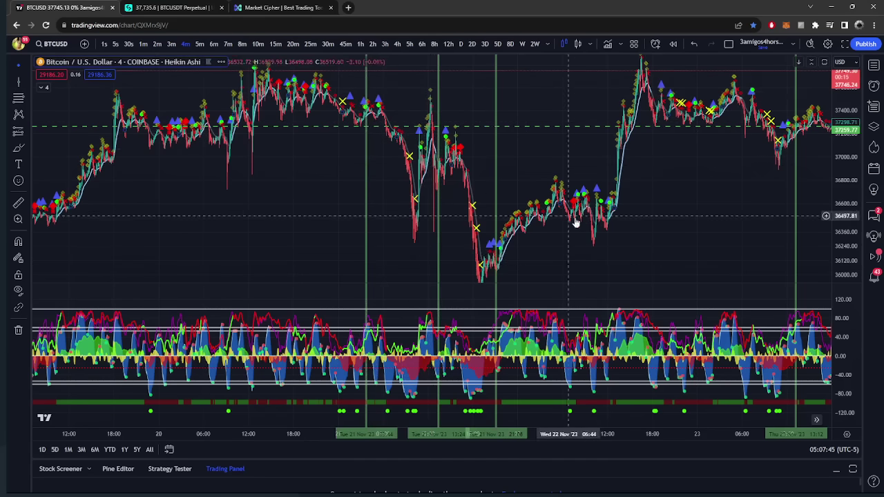
Switch the chart to the 1-hour timeframe, examine the marked 21 to 25 November section, and reset the oscillator's vertical scale
drag(853, 163, 853, 213)
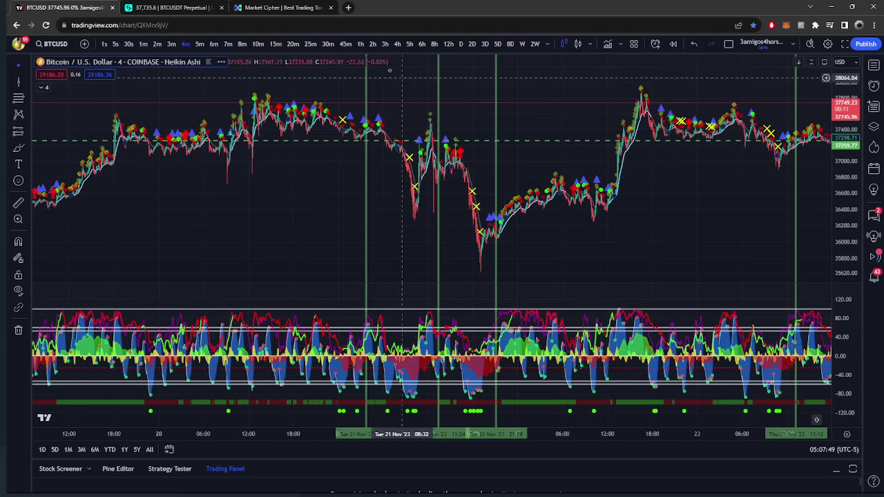
click(360, 44)
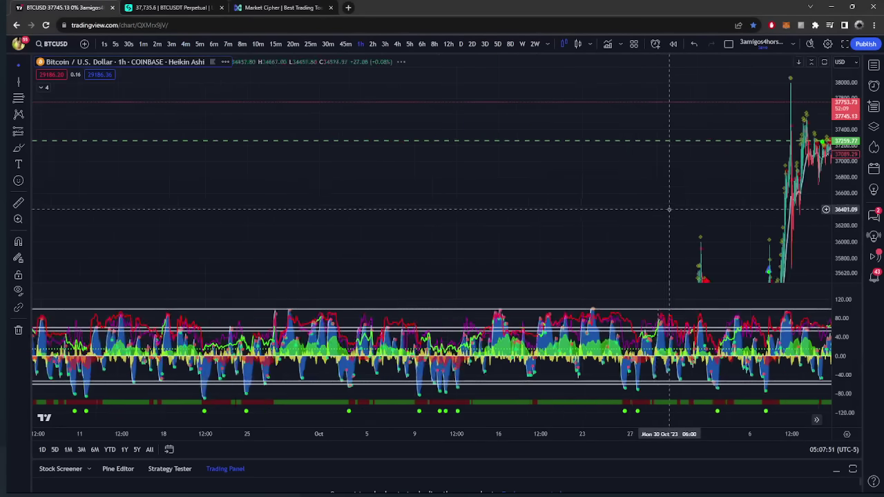
drag(519, 191, 251, 210)
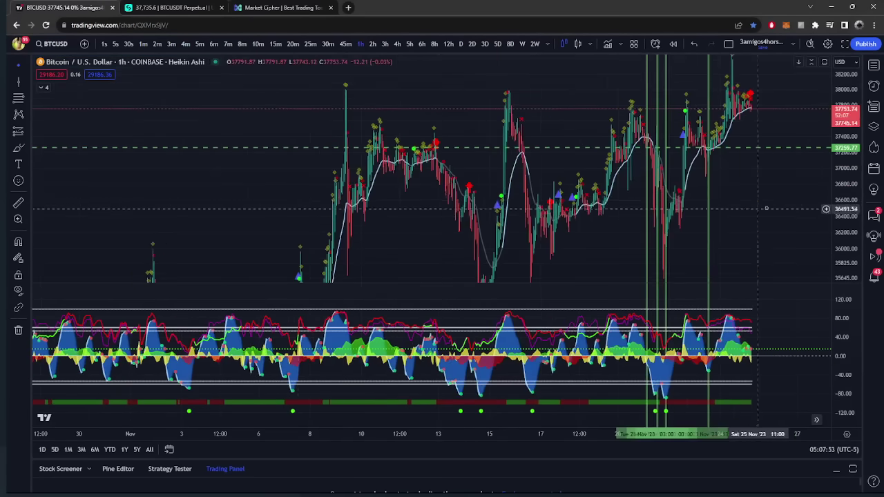
drag(781, 205, 690, 211)
scroll(687, 221, up, 5)
scroll(698, 216, up, 4)
right_click(598, 228)
scroll(531, 237, down, 5)
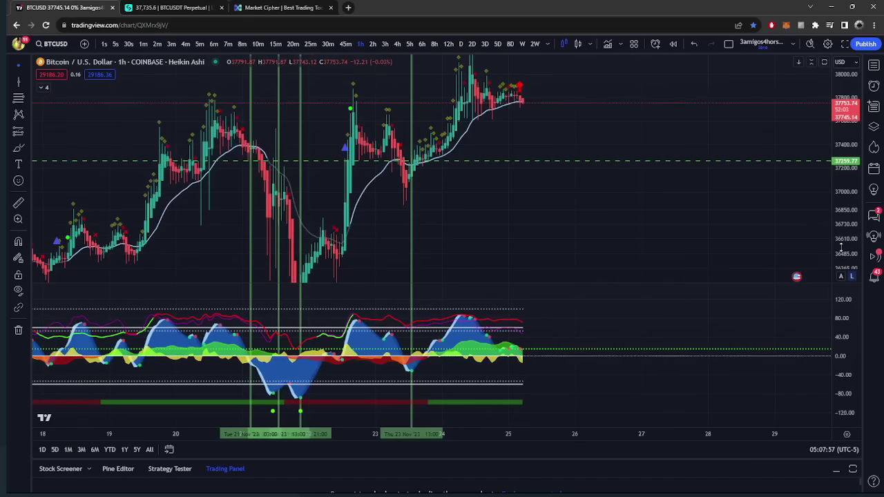
double_click(851, 329)
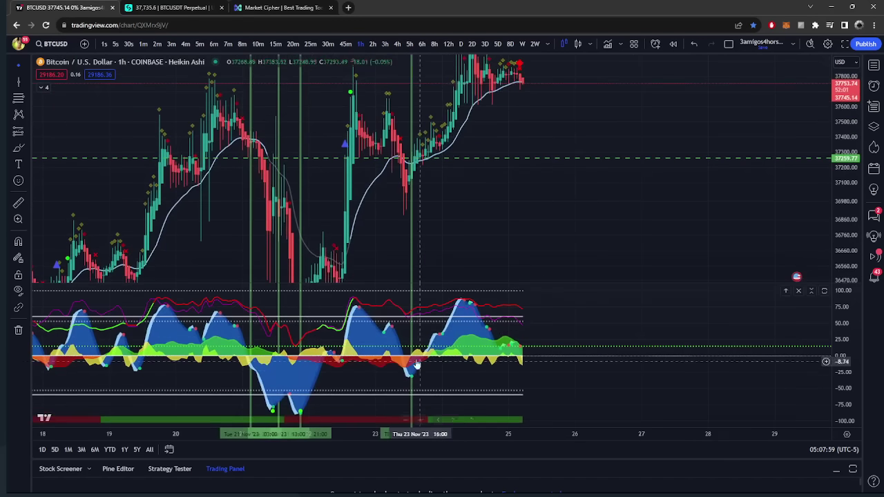
Brush the declines of the oscillator's green area, red line and blue wave around 20 to 21 November, undoing each stroke
scroll(463, 349, down, 2)
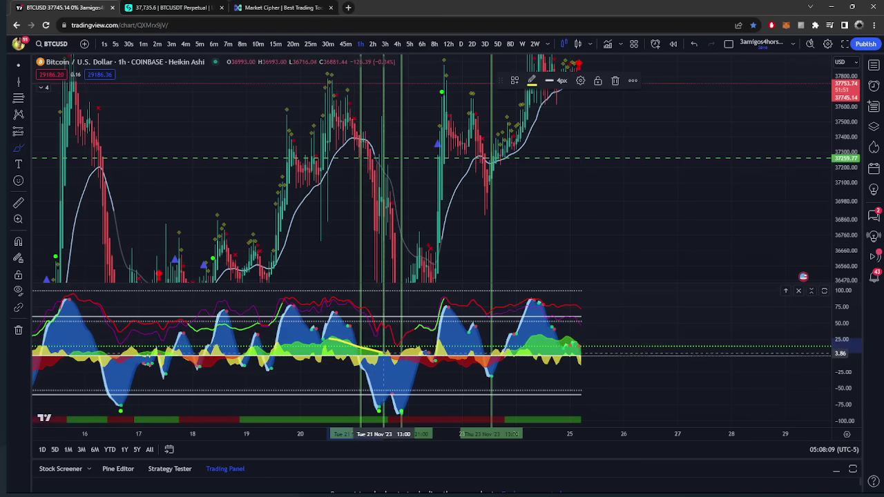
key(ctrl+z)
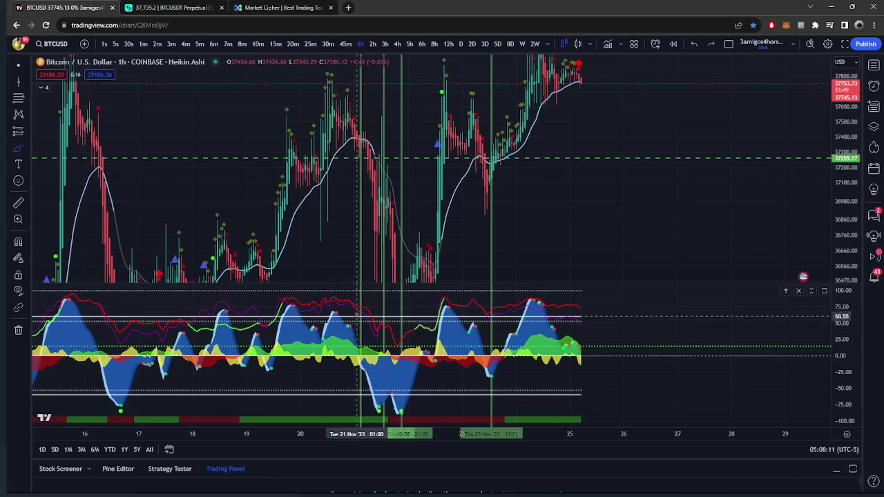
drag(338, 300, 346, 303)
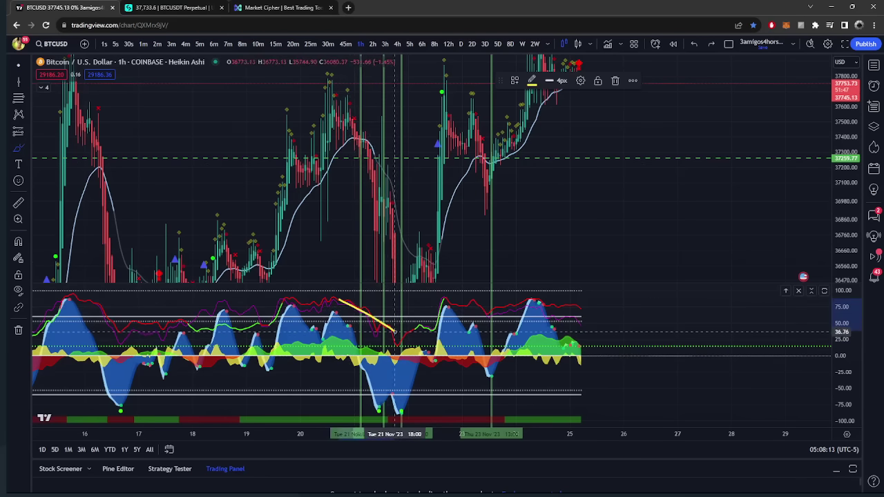
key(ctrl+z)
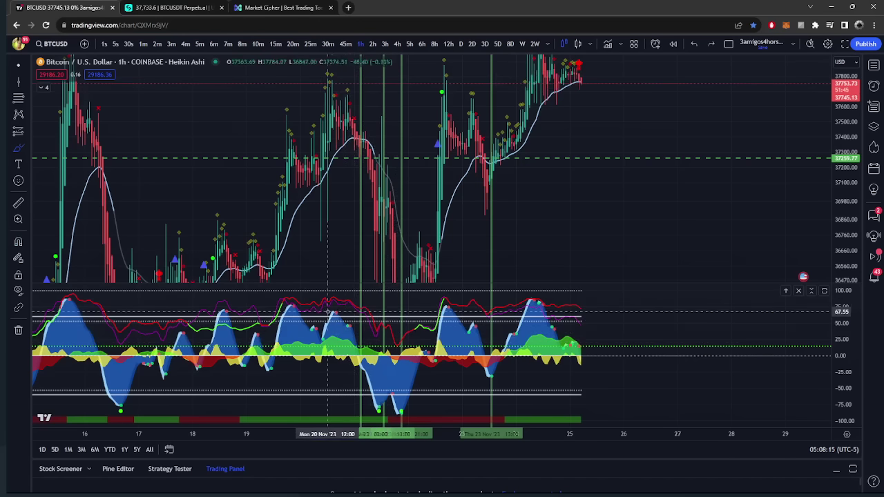
key(ctrl+y)
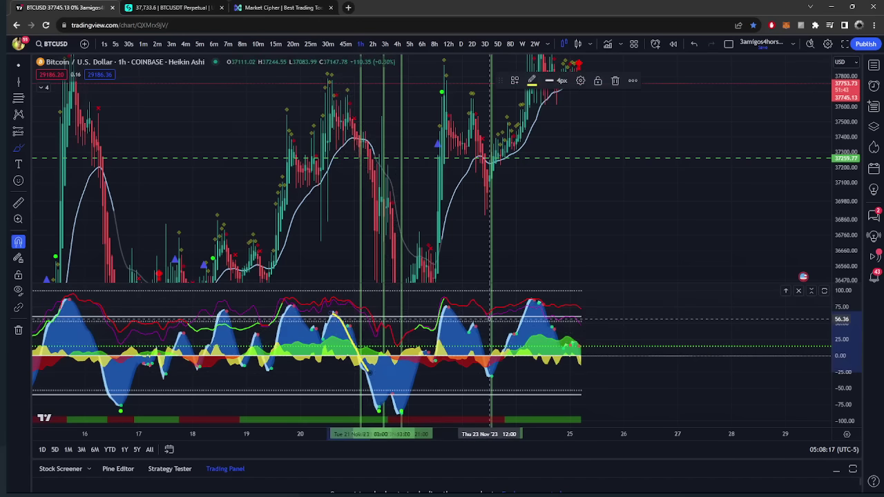
key(ctrl+z)
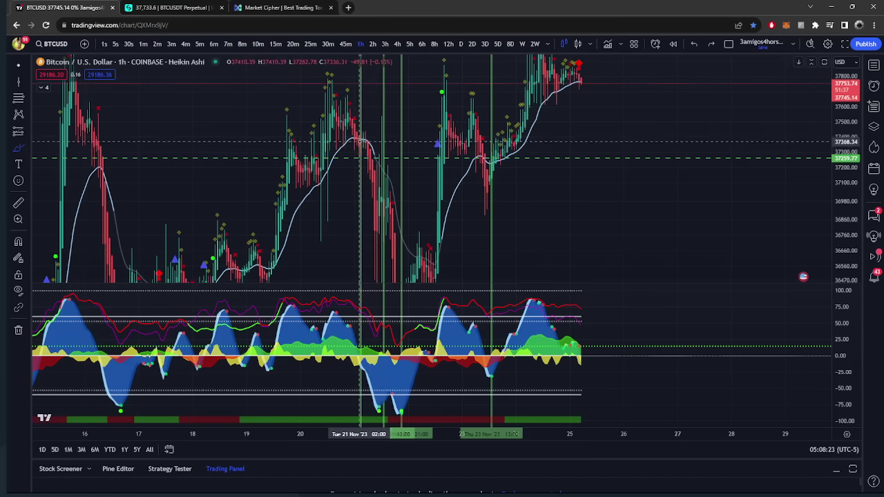
Return to the 4-minute timeframe and examine price and oscillator around the three vertical lines on 21 November
click(185, 45)
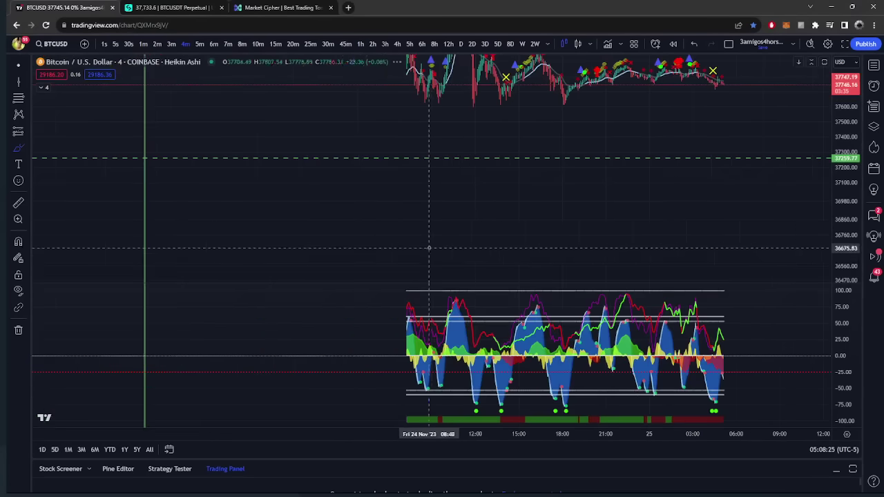
drag(850, 202, 850, 171)
key(Escape)
mouse_move(326, 188)
mouse_down()
mouse_move(414, 217)
mouse_move(801, 199)
mouse_up()
mouse_move(370, 205)
mouse_down()
mouse_move(636, 245)
mouse_move(662, 239)
mouse_up()
scroll(624, 205, down, 5)
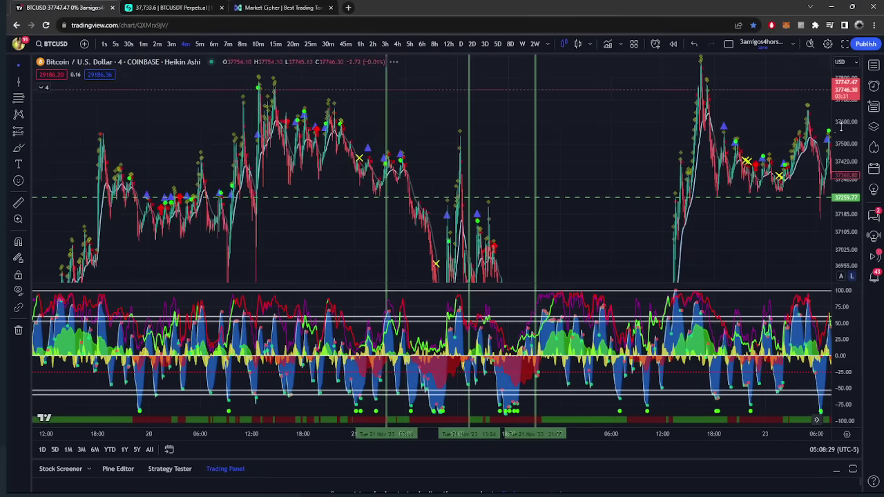
drag(846, 131, 847, 241)
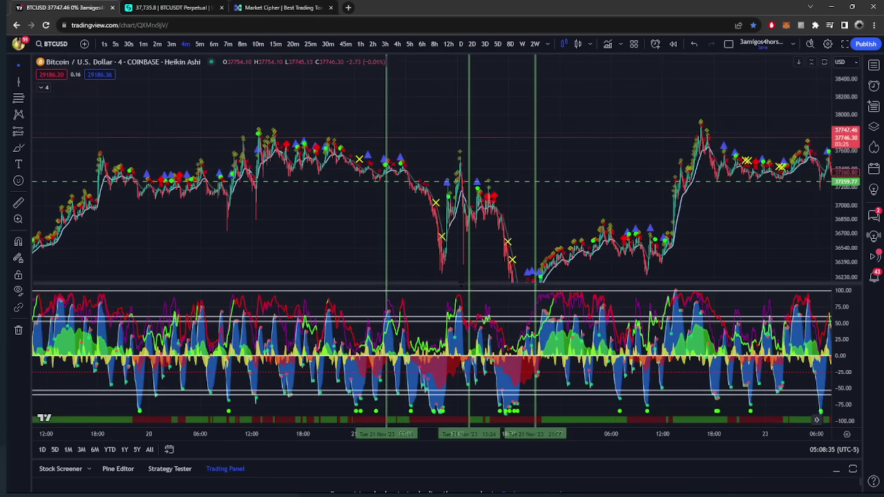
On the 1-hour timeframe, circle the late 21 November price low and oscillator zero line, brush the oscillator decline, and delete the strokes
click(360, 44)
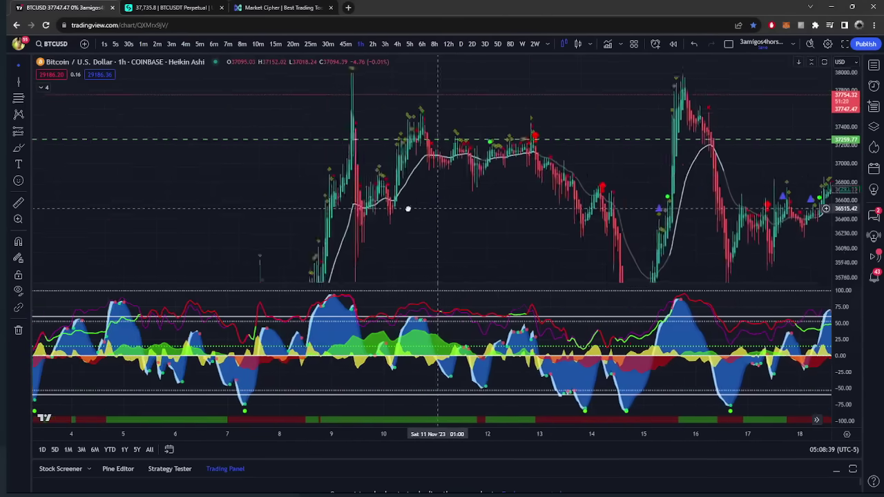
scroll(452, 270, up, 4)
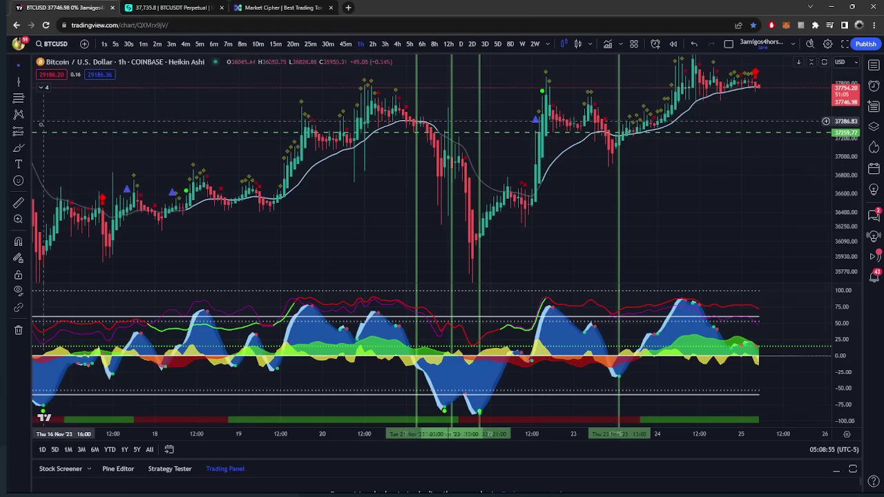
click(18, 149)
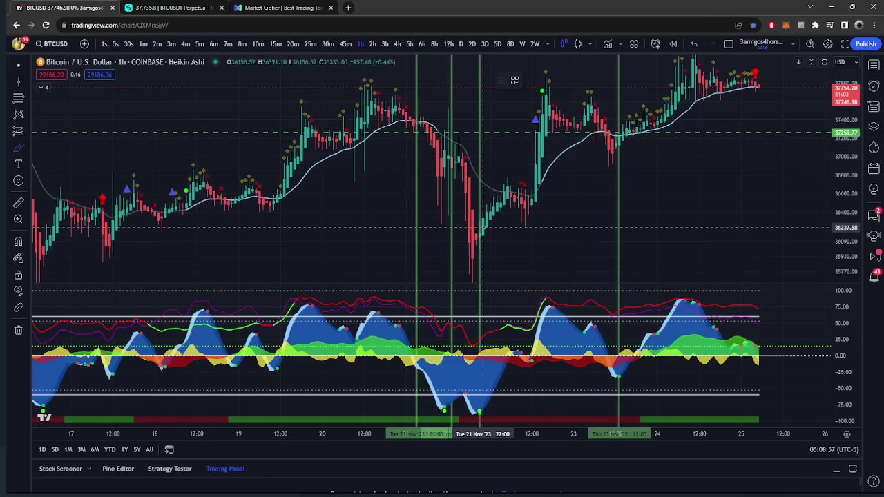
drag(476, 230, 482, 229)
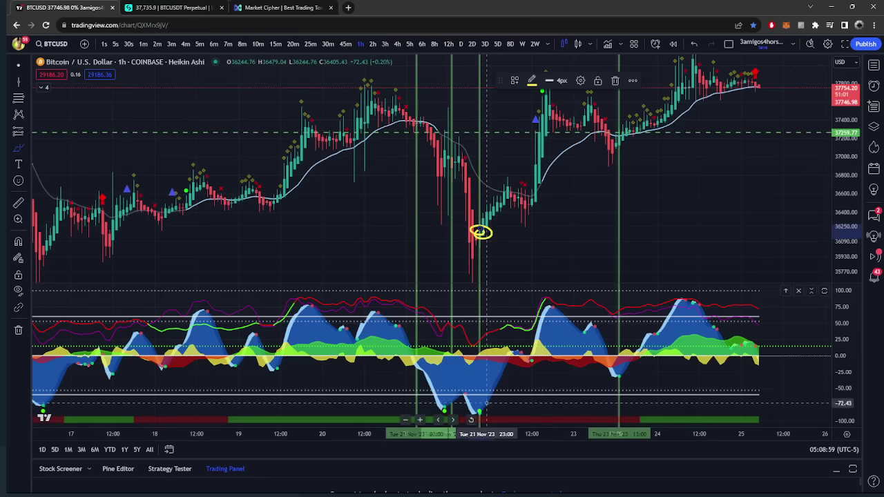
drag(476, 364, 487, 351)
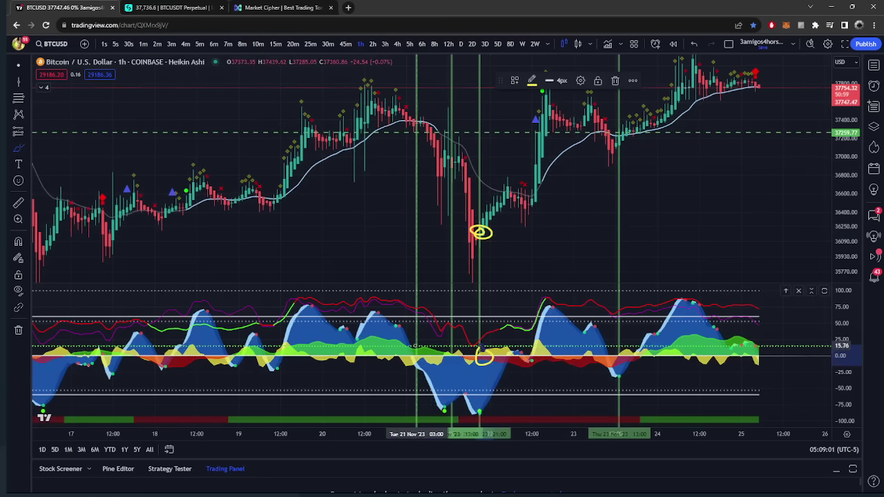
drag(426, 351, 484, 364)
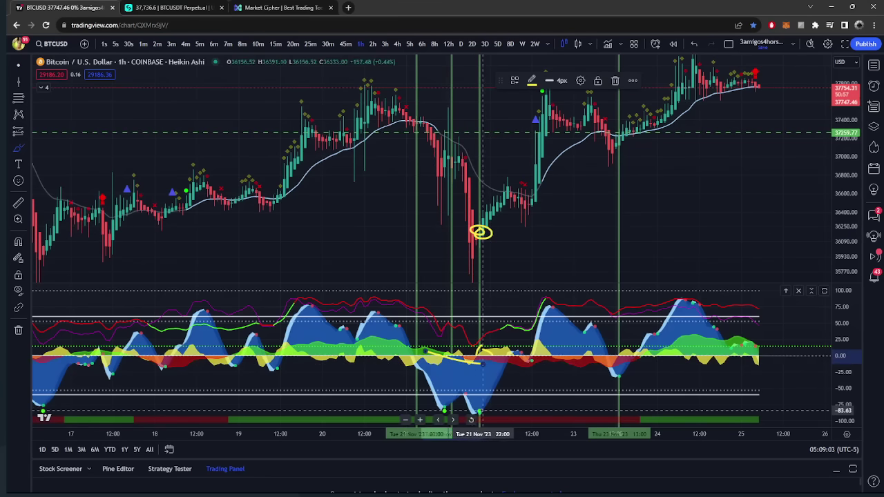
key(Delete)
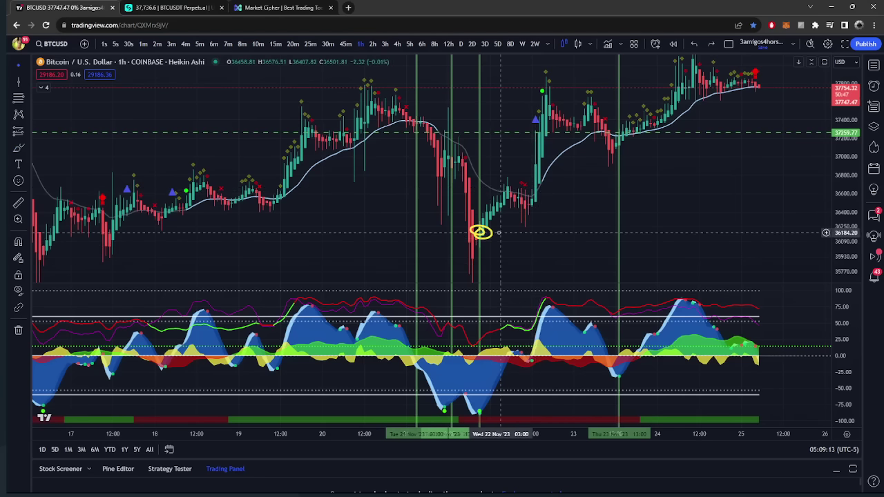
key(Delete)
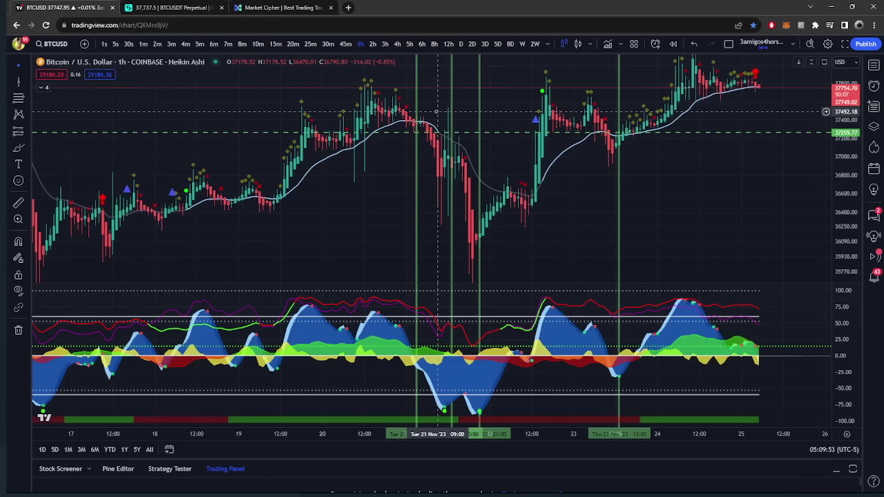
Switch to the 30-minute timeframe and brush a curve along the red oscillator area across 21 November
click(327, 43)
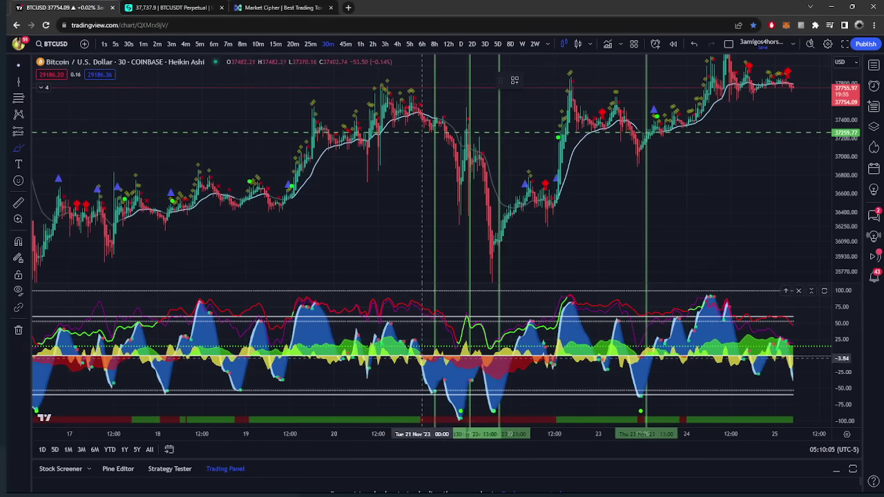
drag(421, 359, 508, 376)
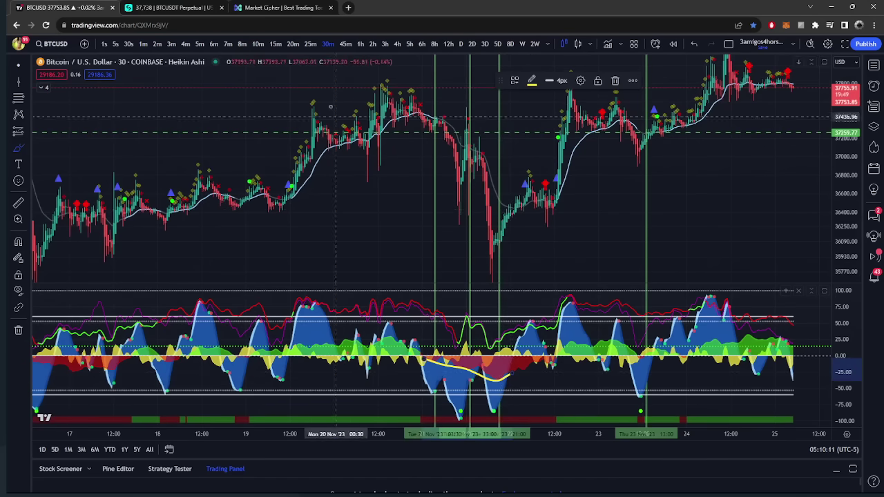
Compare the brushed 21 November oscillator area on the 15-minute, 10-minute and 1-hour timeframes
click(276, 44)
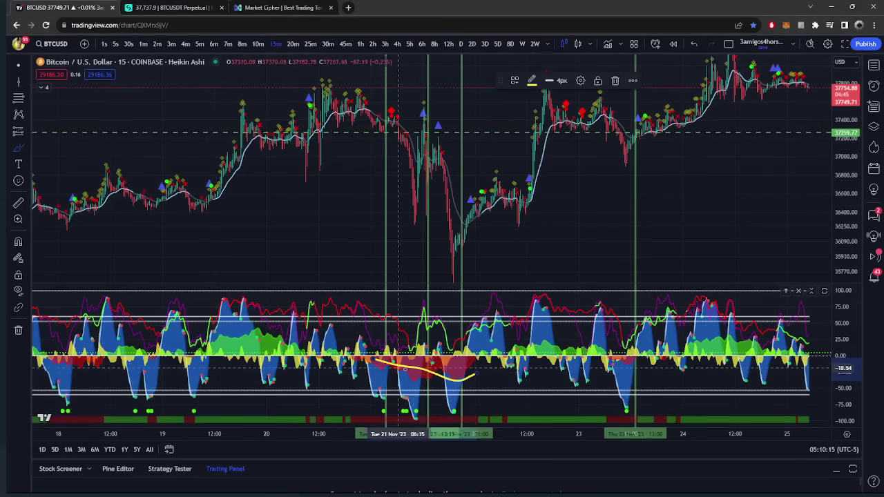
click(261, 44)
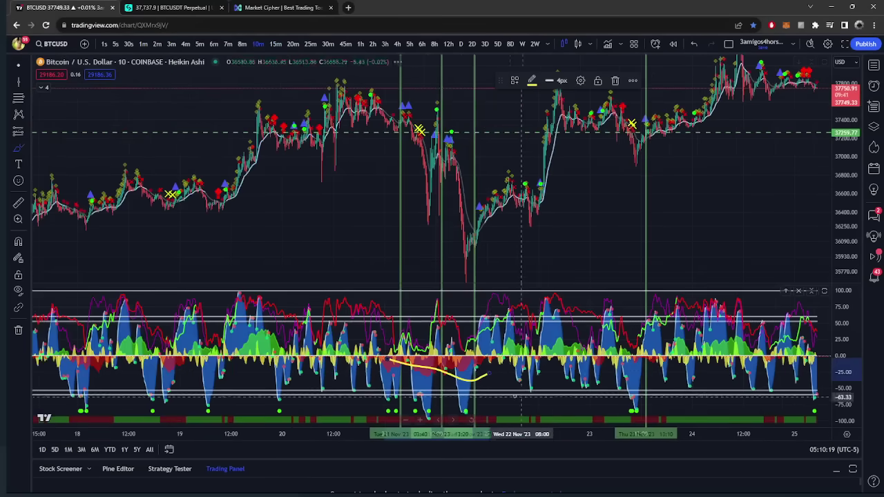
scroll(510, 390, down, 2)
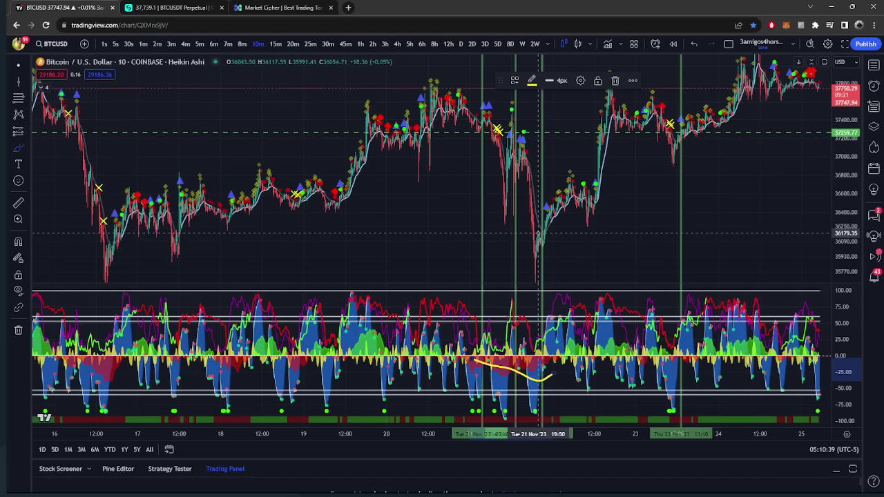
scroll(545, 230, up, 3)
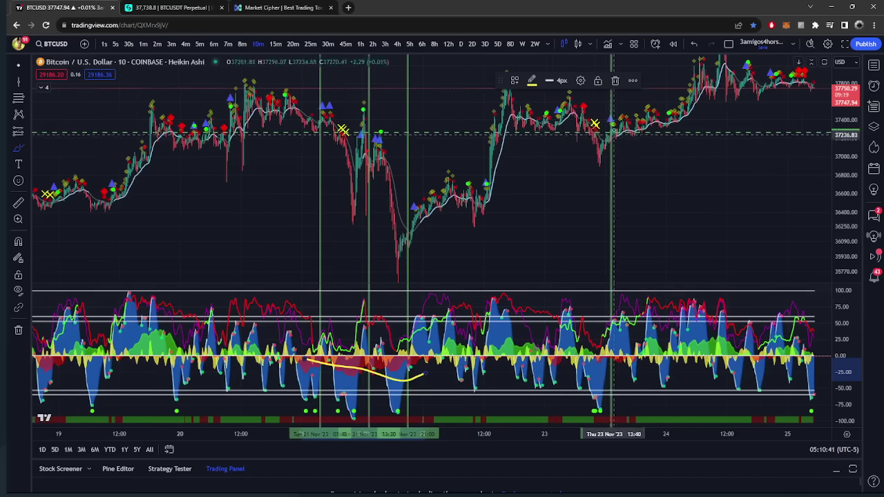
click(361, 43)
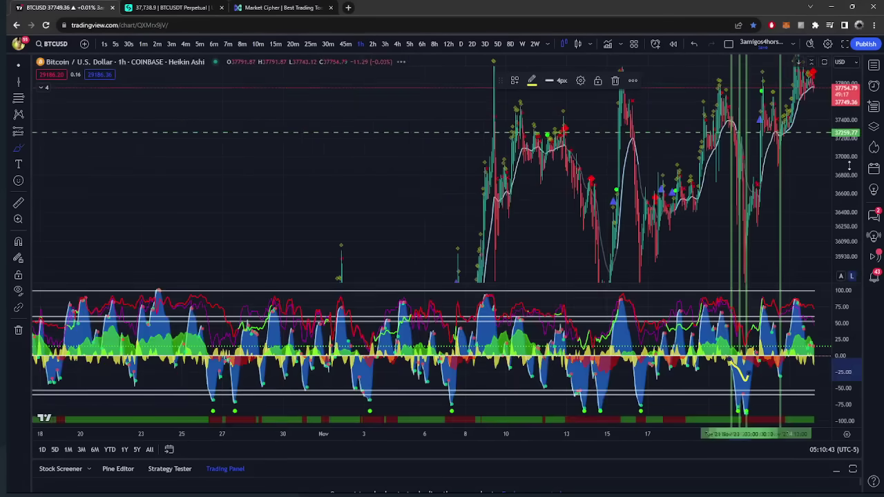
Examine the November setups on a rescaled 1-hour chart and switch to the 4-minute timeframe
drag(852, 155, 852, 207)
scroll(765, 251, up, 12)
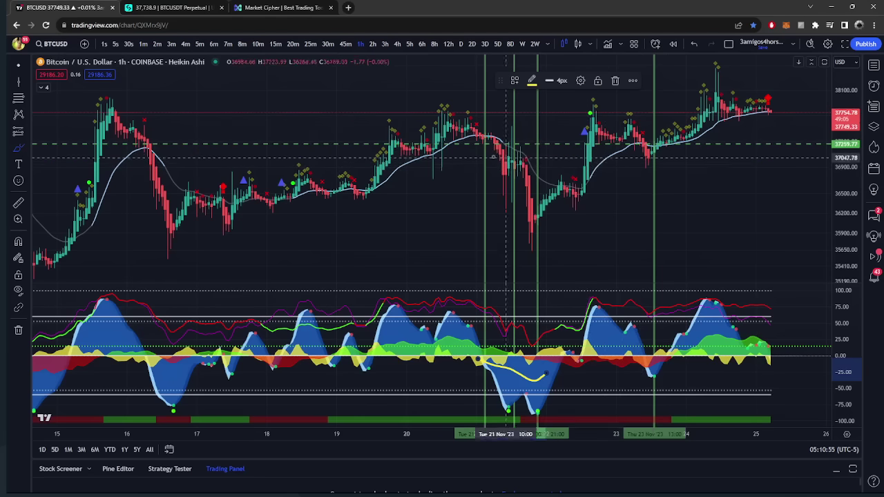
click(185, 44)
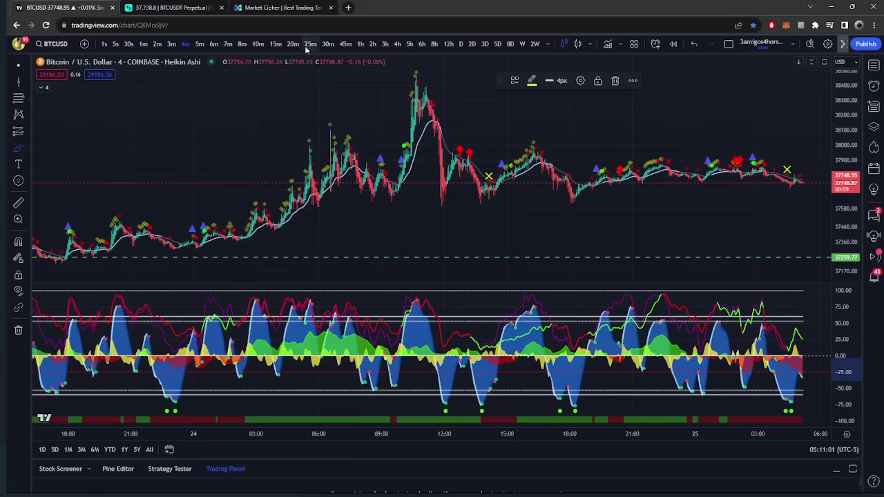
Check the open BTCUSDT long position on Bitget and compare it with the 23–25 November price on the 4-minute TradingView chart
click(171, 7)
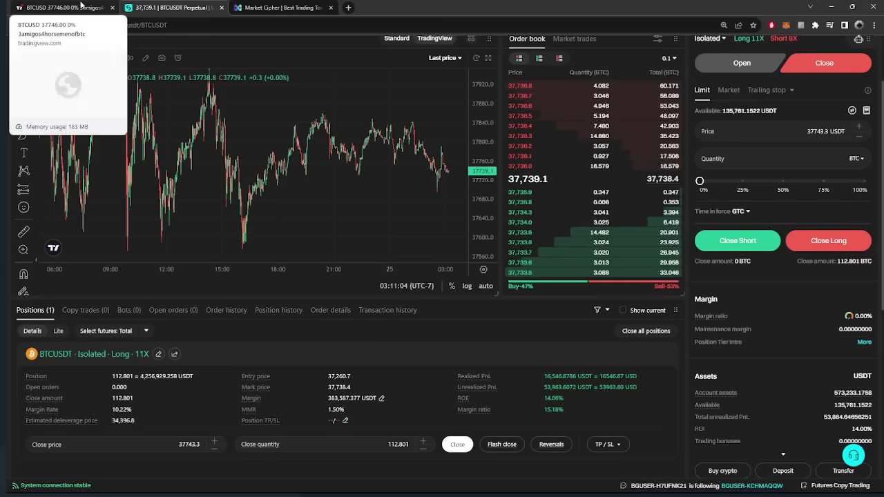
click(83, 7)
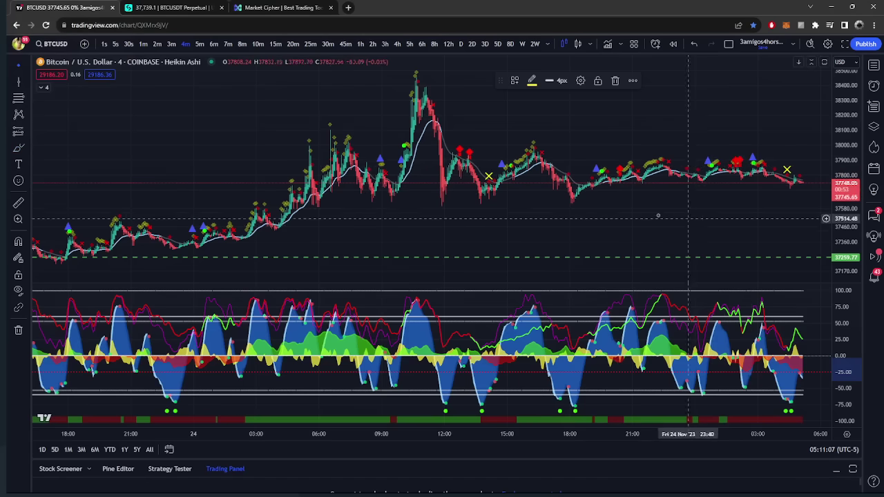
key(Escape)
key(ctrl+Tab)
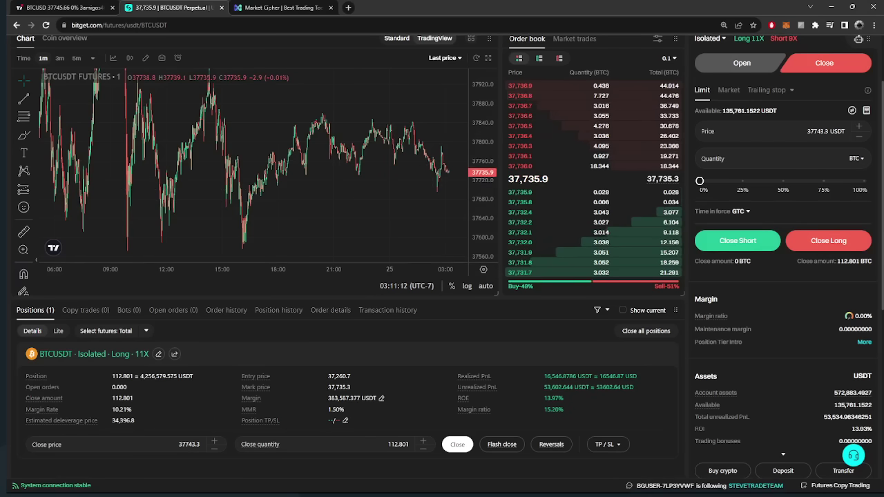
key(ctrl+shift+Tab)
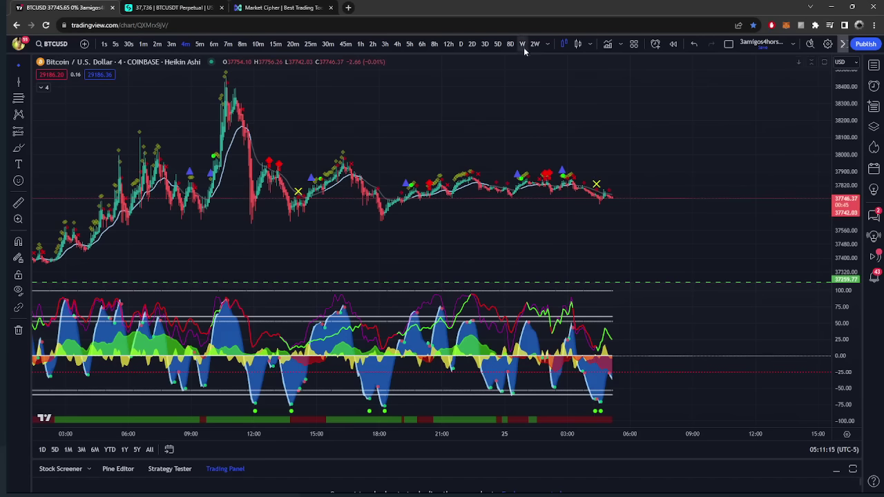
scroll(546, 139, down, 5)
drag(855, 199, 854, 163)
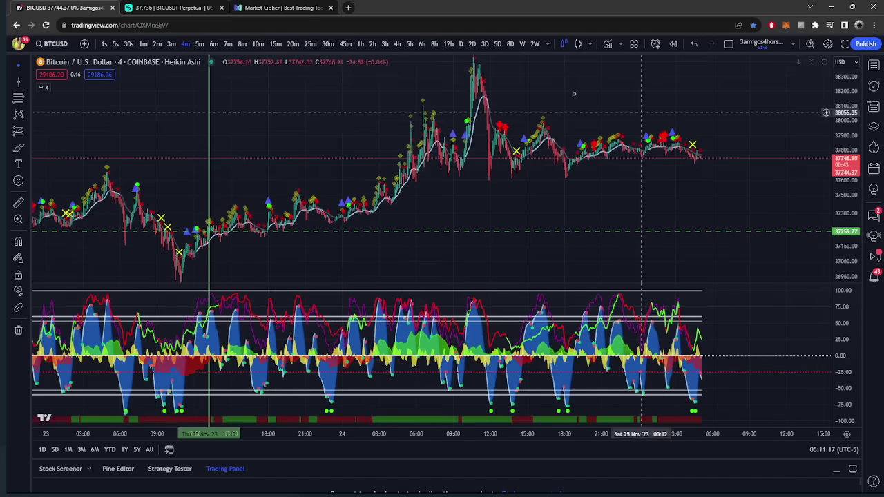
Compare recent price and oscillator readings on the daily and 2-day timeframes
click(462, 46)
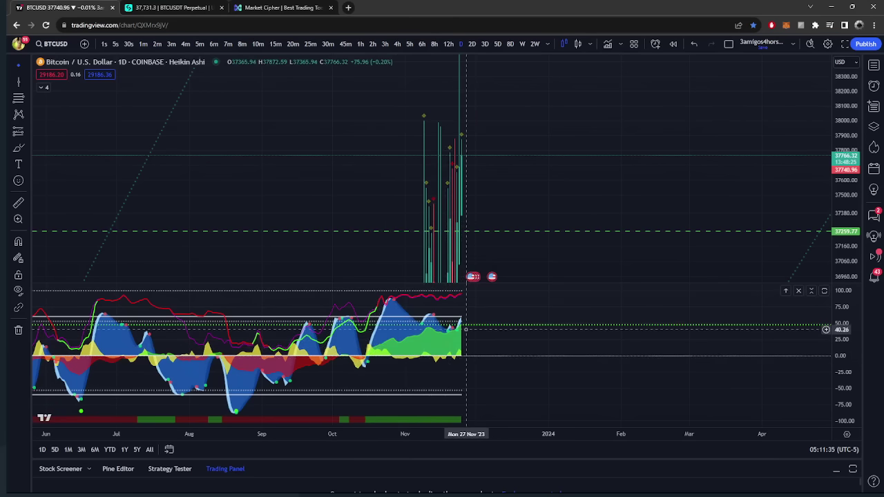
drag(844, 387, 844, 353)
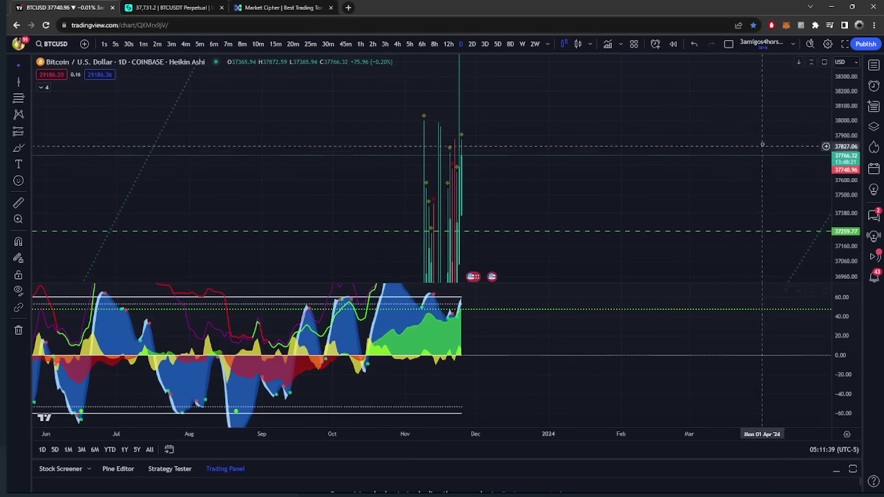
drag(837, 92, 834, 260)
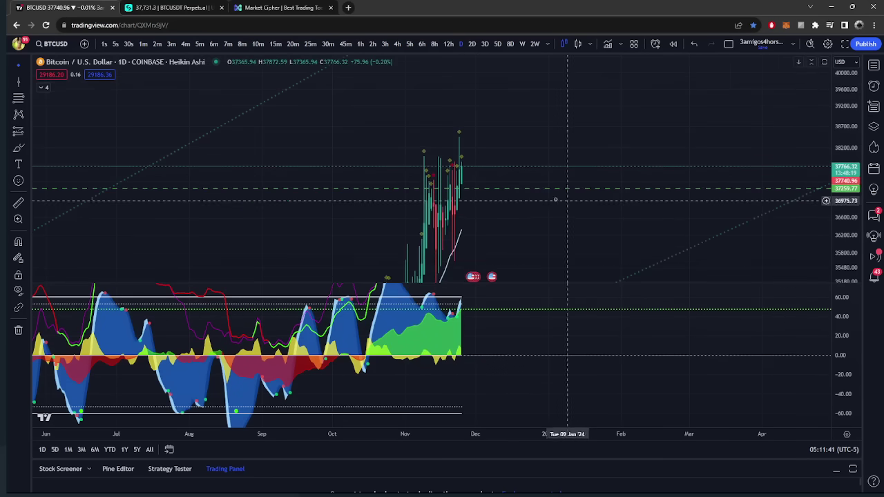
scroll(790, 172, up, 3)
drag(413, 219, 563, 204)
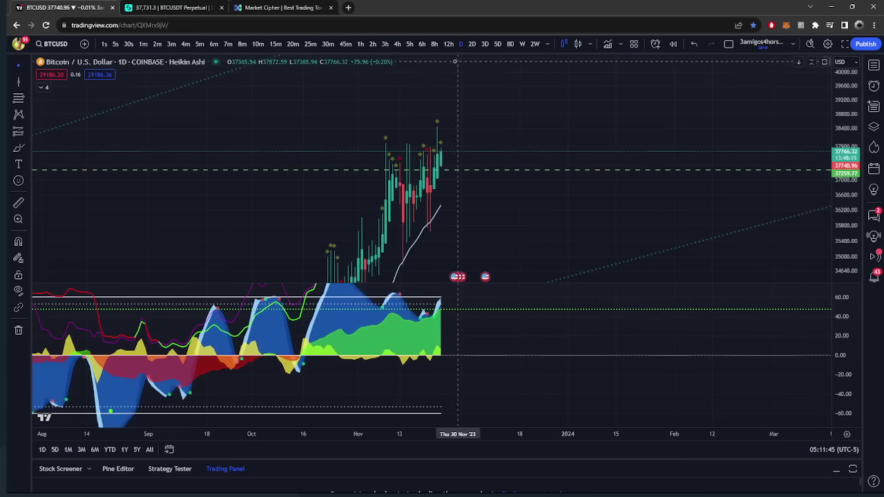
click(472, 44)
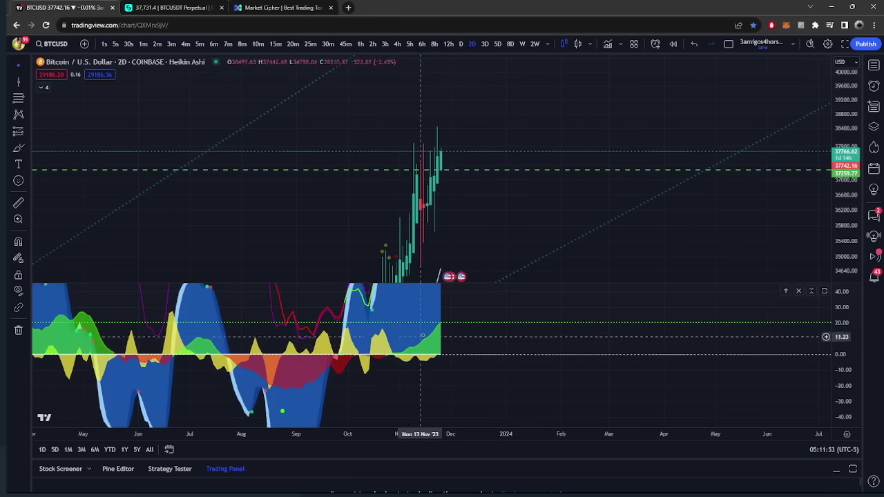
drag(846, 306, 847, 367)
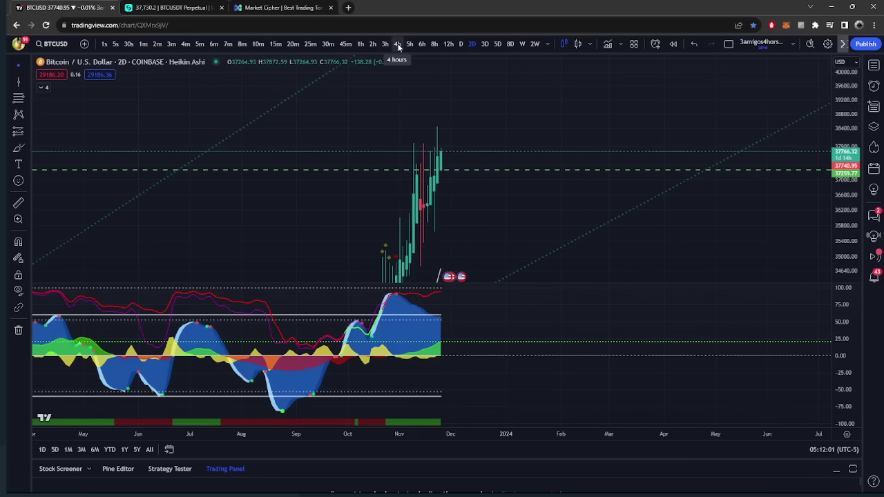
On the 12-hour timeframe, brush the decline of the green oscillator area across November and delete the stroke
click(448, 44)
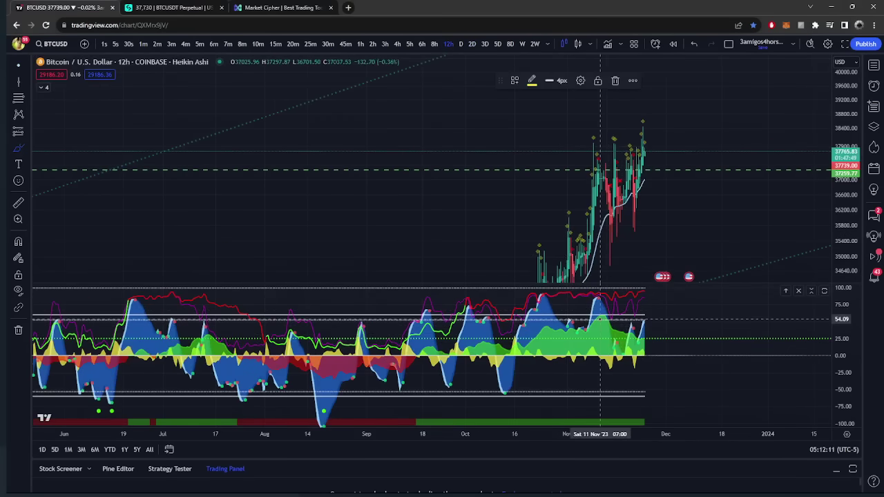
drag(600, 319, 643, 335)
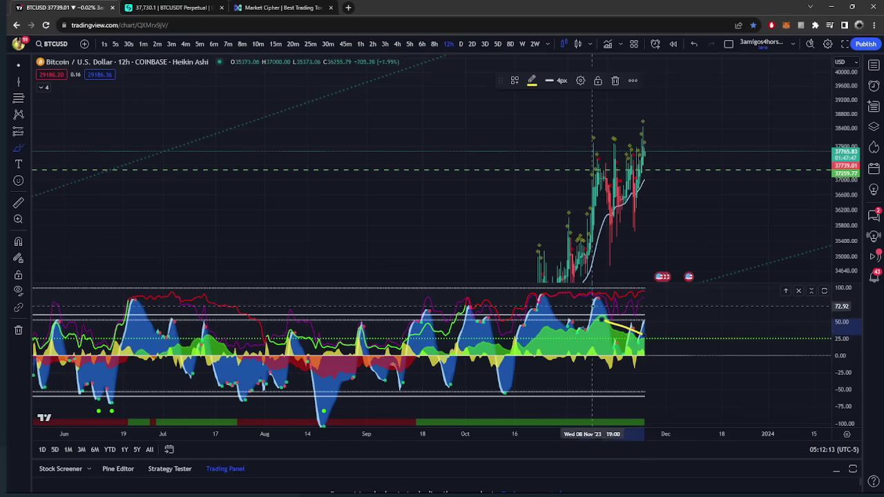
key(Delete)
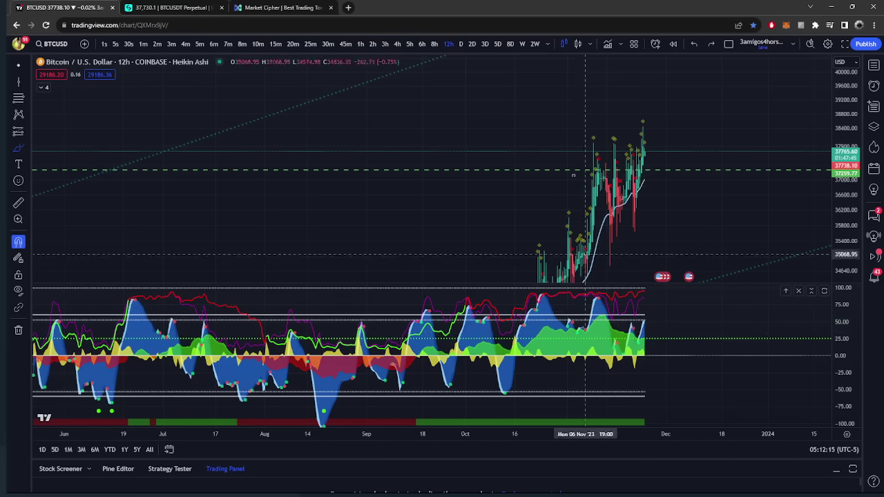
On the 6-hour timeframe, brush the green area's November decline and circle the yellow area below zero, clearing both strokes
click(422, 44)
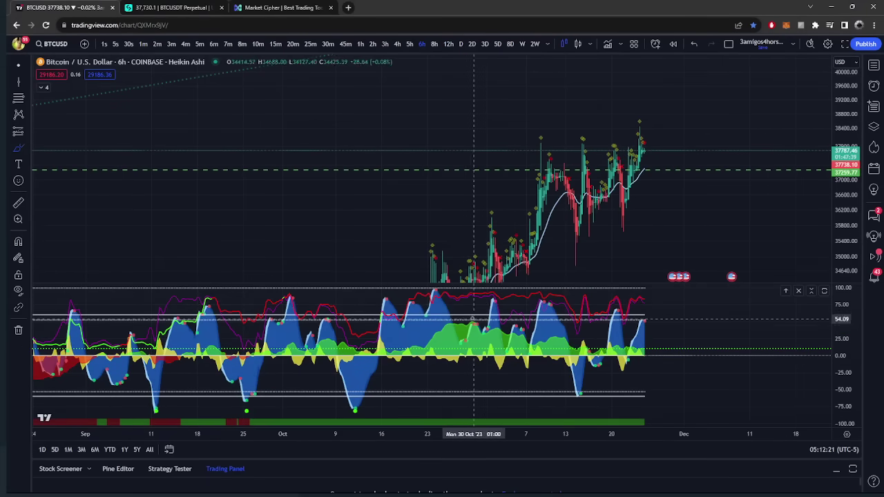
drag(470, 317, 626, 347)
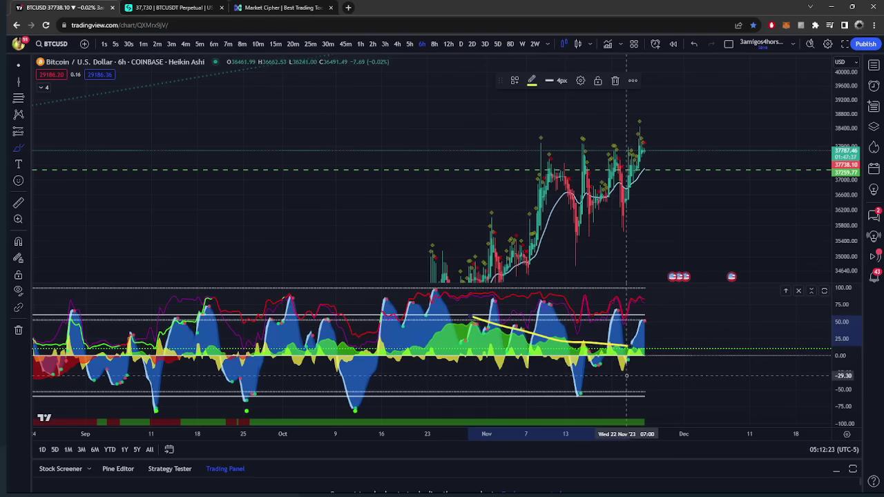
mouse_move(585, 370)
mouse_down()
mouse_move(614, 362)
mouse_move(578, 369)
mouse_up()
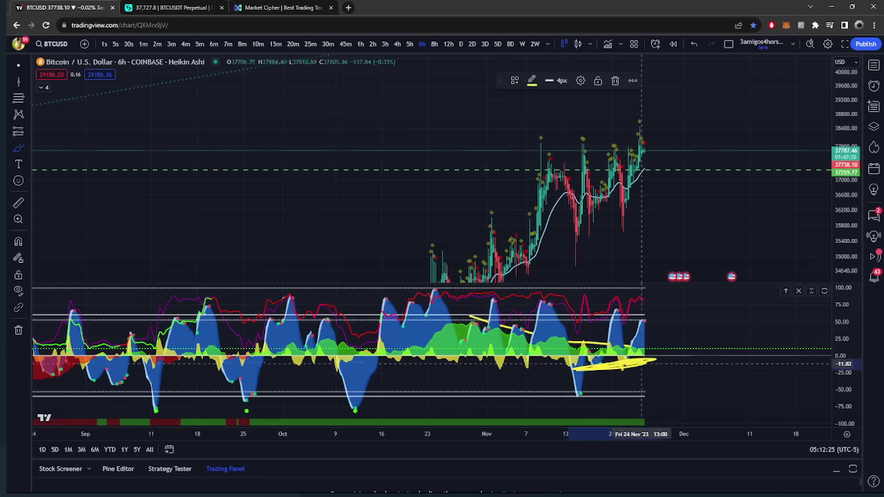
key(ctrl+z)
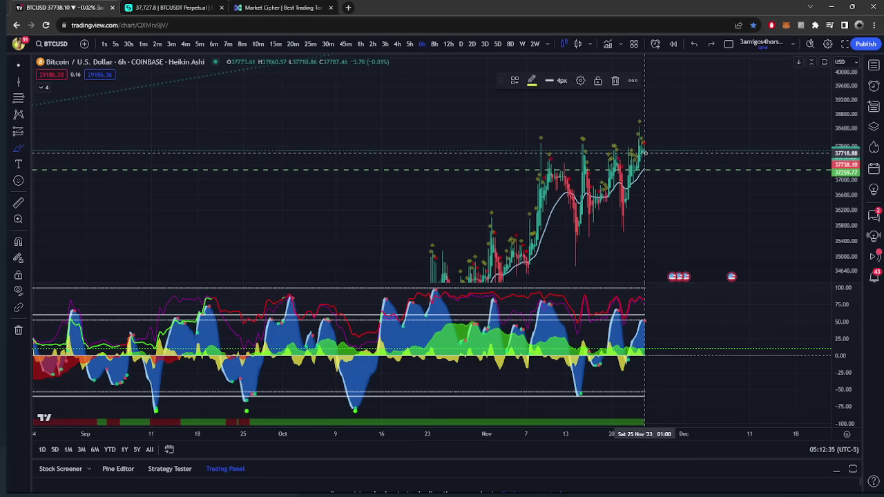
Brush a horizontal resistance along the November highs and a rising support under the lows, and undo the strokes
drag(549, 151, 619, 154)
drag(570, 262, 654, 203)
drag(620, 153, 701, 150)
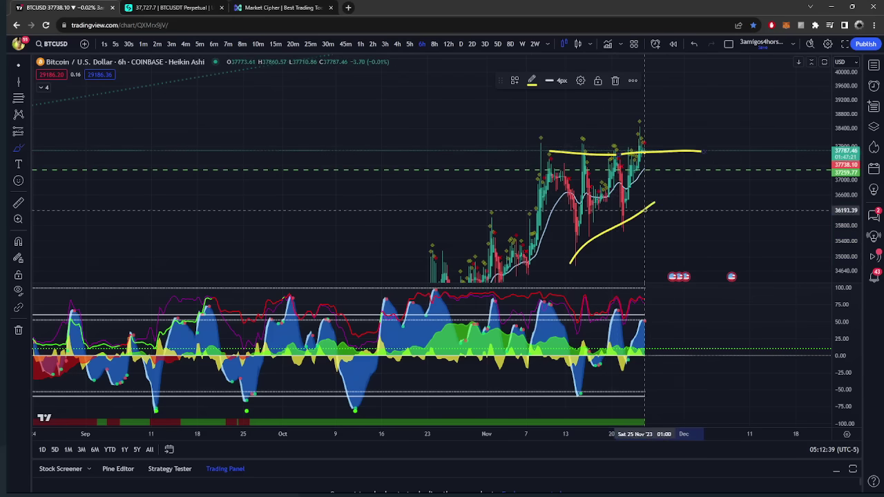
drag(646, 210, 678, 184)
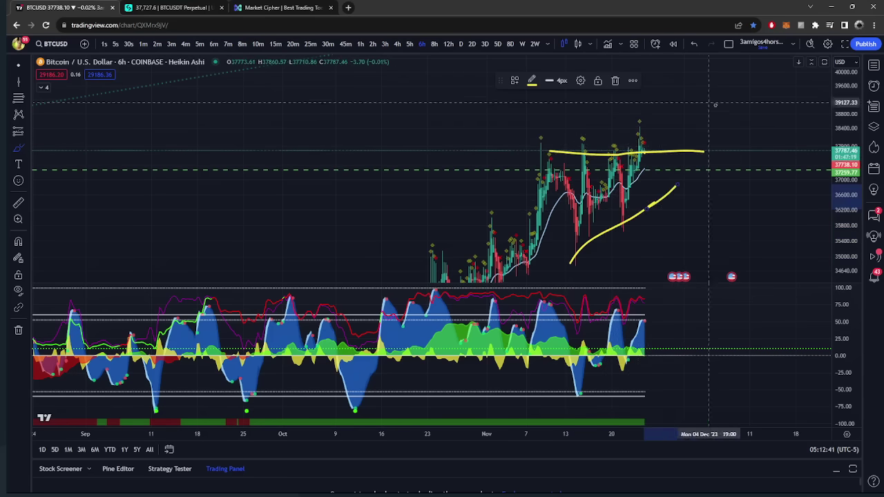
drag(854, 237, 852, 82)
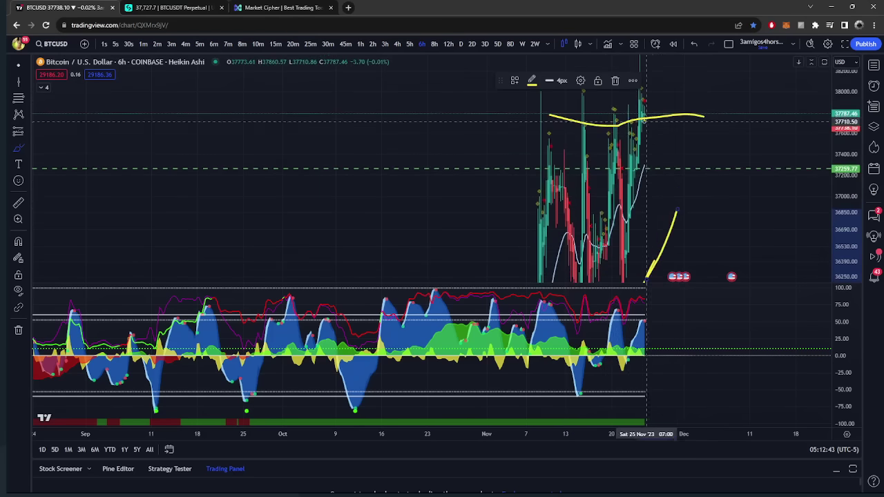
key(ctrl+z)
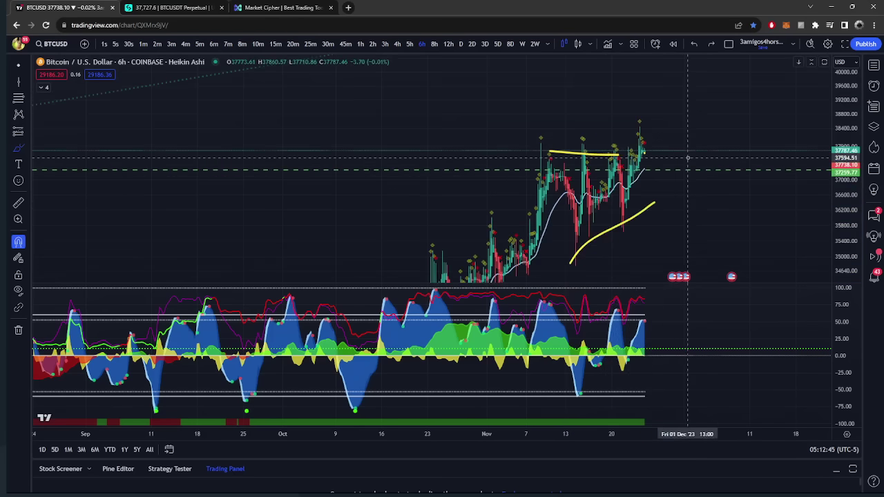
key(ctrl+z)
Examine November price and oscillator closely on the 6-hour timeframe and switch to the 3-hour timeframe
scroll(673, 166, up, 4)
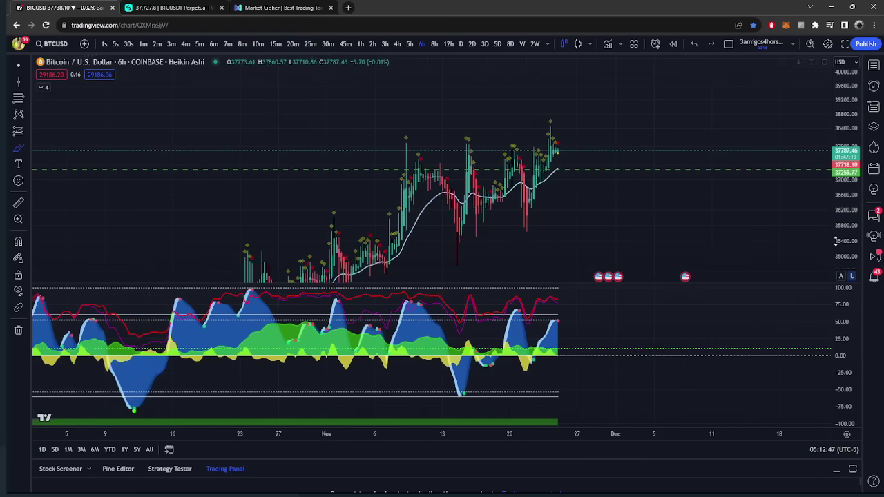
drag(848, 245, 844, 143)
scroll(626, 185, up, 2)
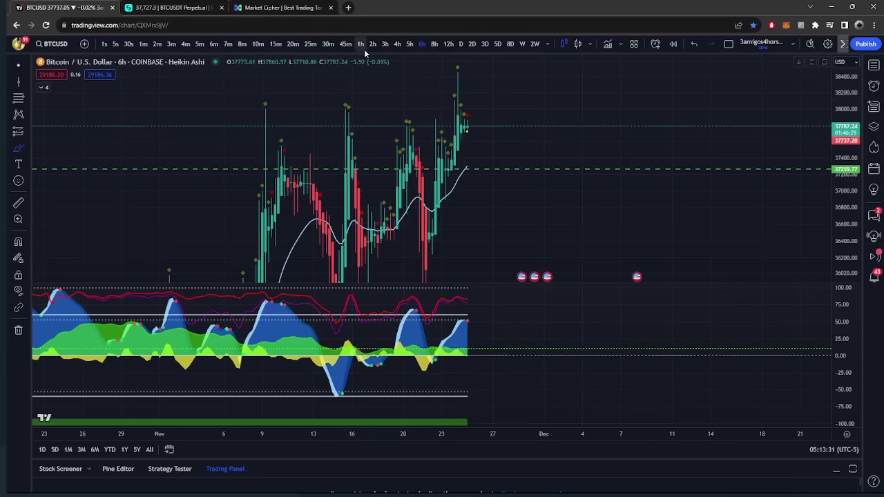
click(385, 44)
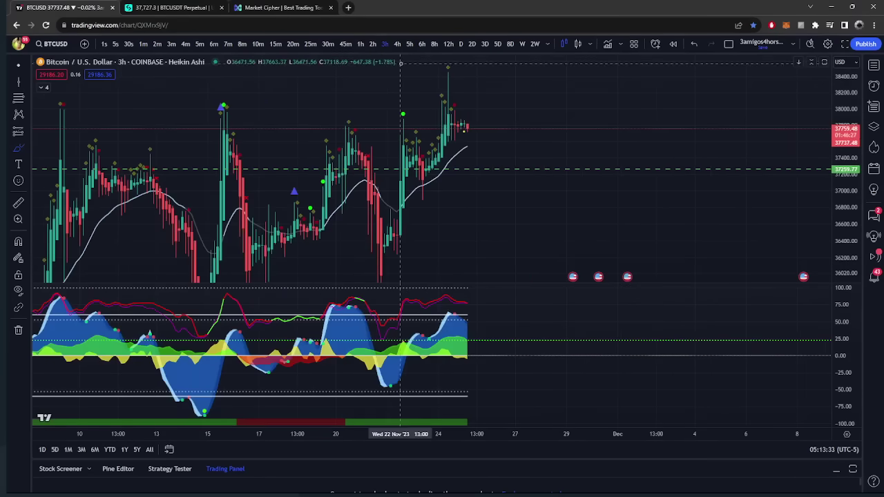
Brush a falling stroke from the current price to the dashed 37259.77 line, checking the long position on Bitget
click(201, 8)
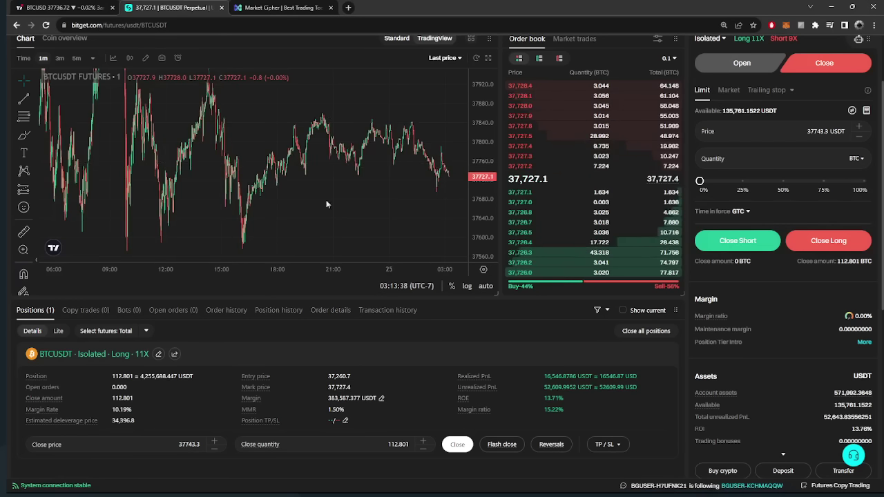
click(50, 6)
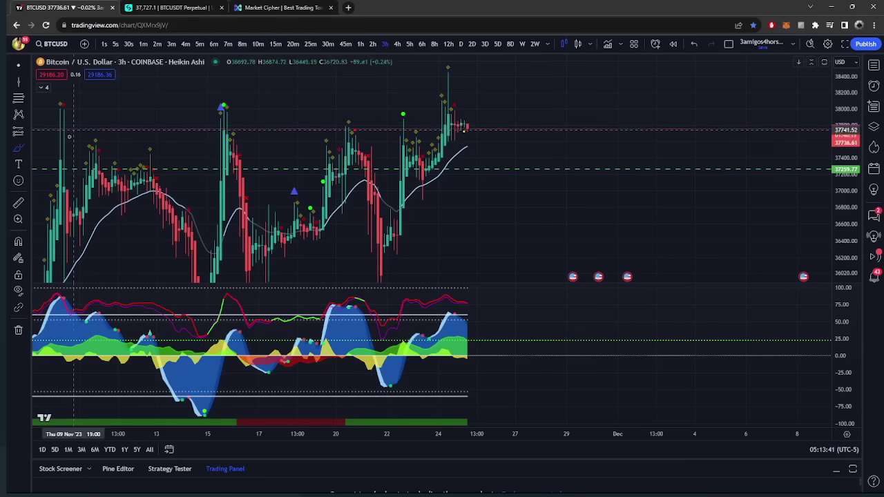
drag(474, 126, 482, 165)
click(166, 7)
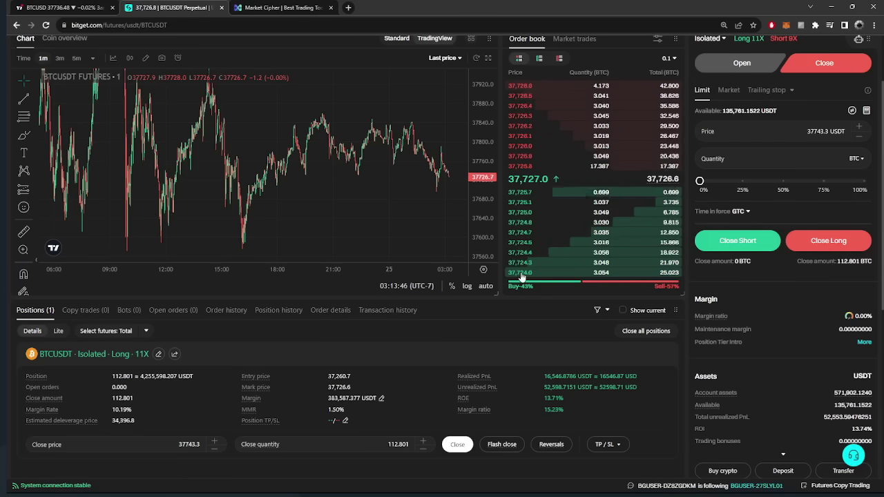
scroll(387, 151, down, 2)
click(72, 7)
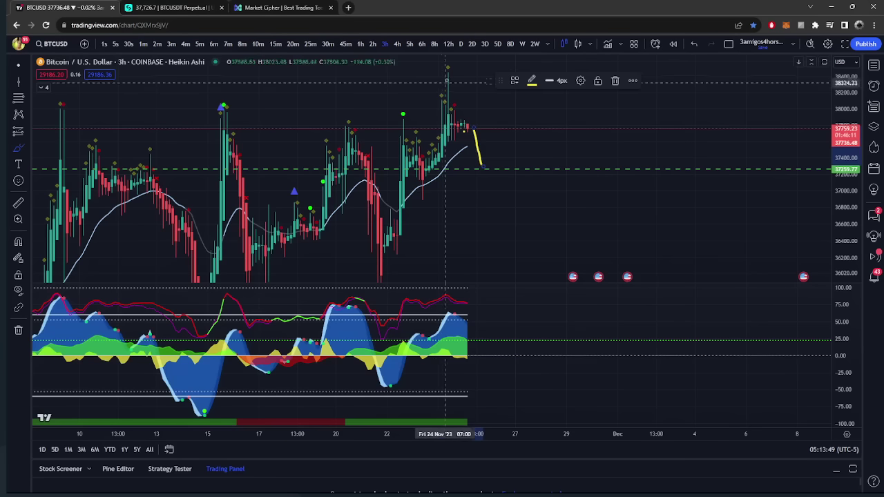
Brush a short horizontal mark at the 24 November high and check the long position on Bitget
drag(438, 72, 465, 71)
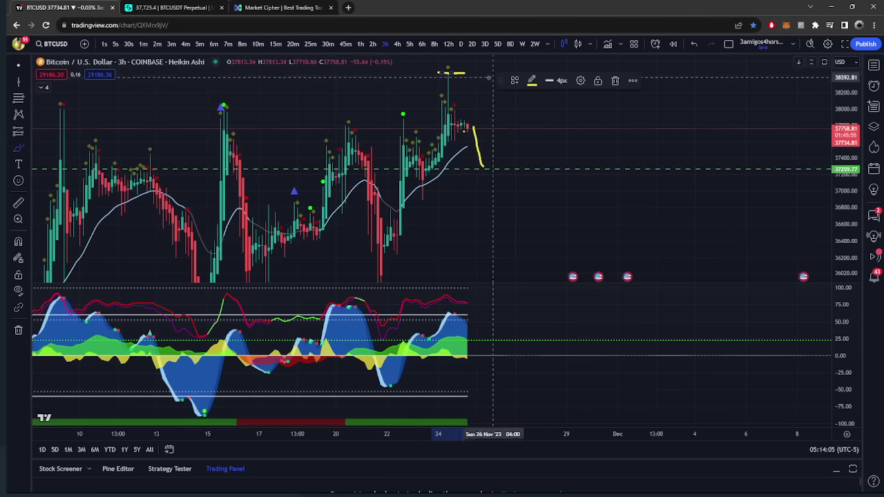
key(ctrl+Tab)
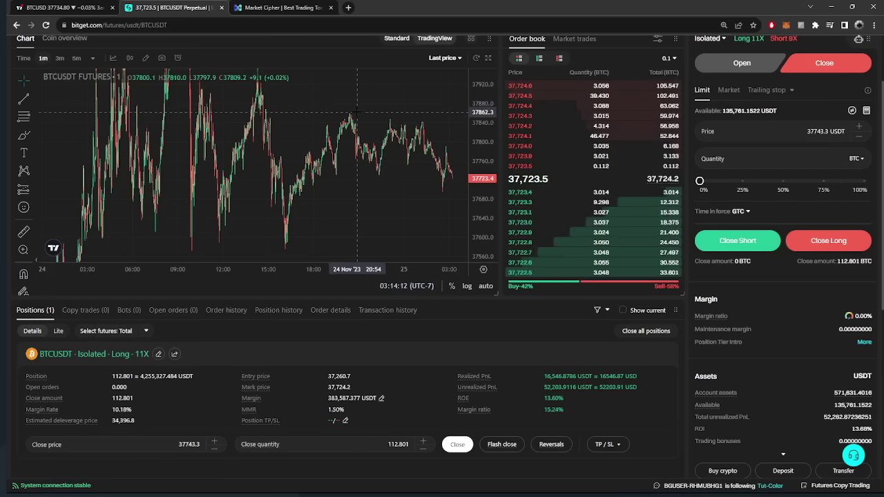
click(61, 7)
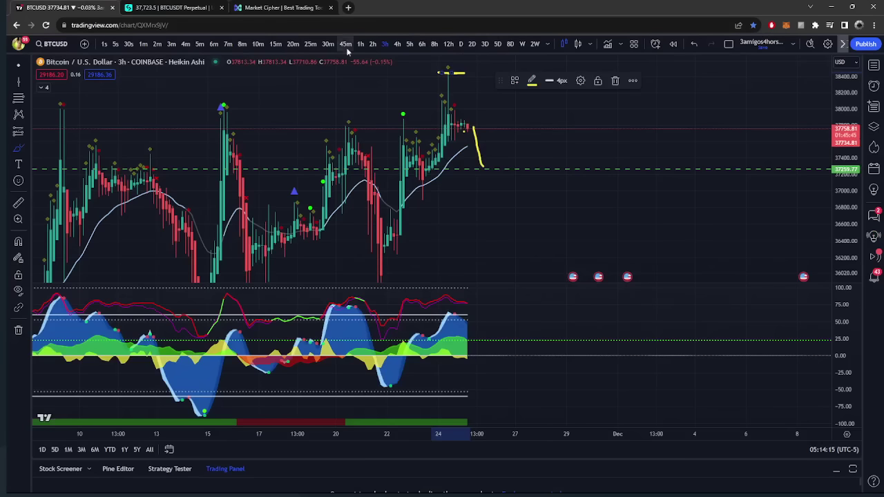
Switch the BTCUSD chart to the 1-hour timeframe and activate the Brush tool
click(361, 44)
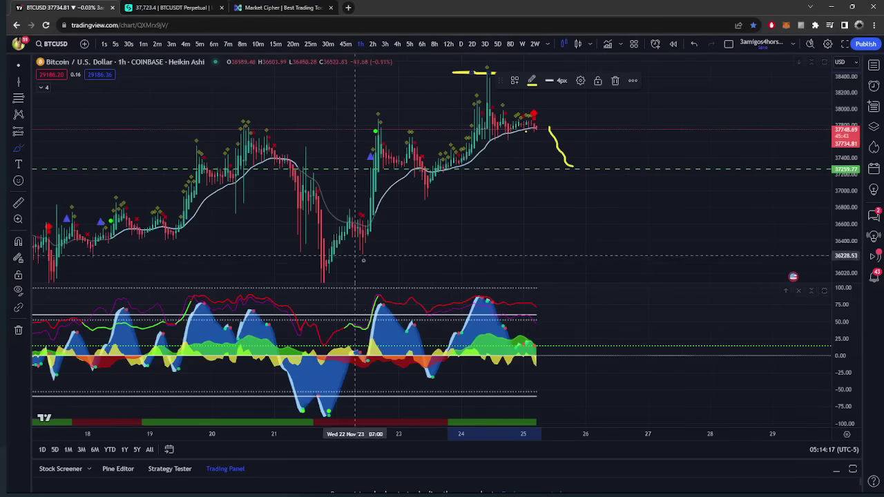
click(24, 152)
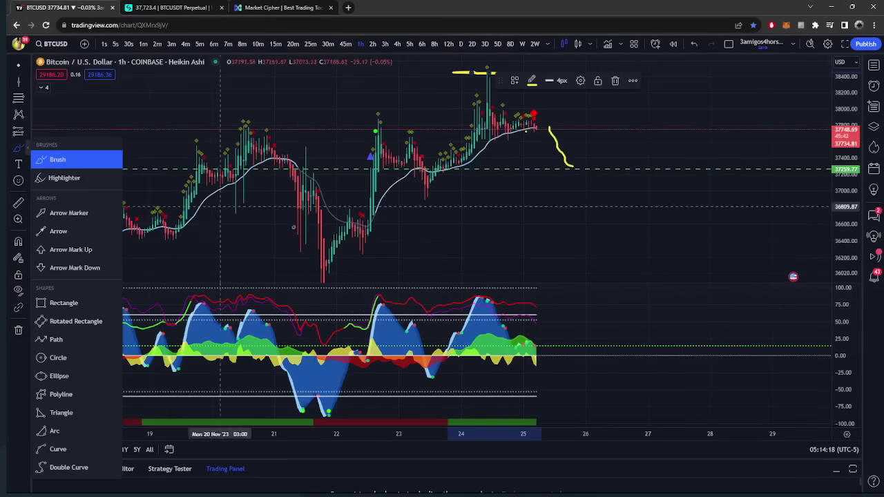
click(59, 160)
Brush over the peak and decline of the latest 1-hour oscillator wave, and undo both strokes
mouse_move(457, 330)
mouse_down()
mouse_move(484, 298)
mouse_move(506, 332)
mouse_up()
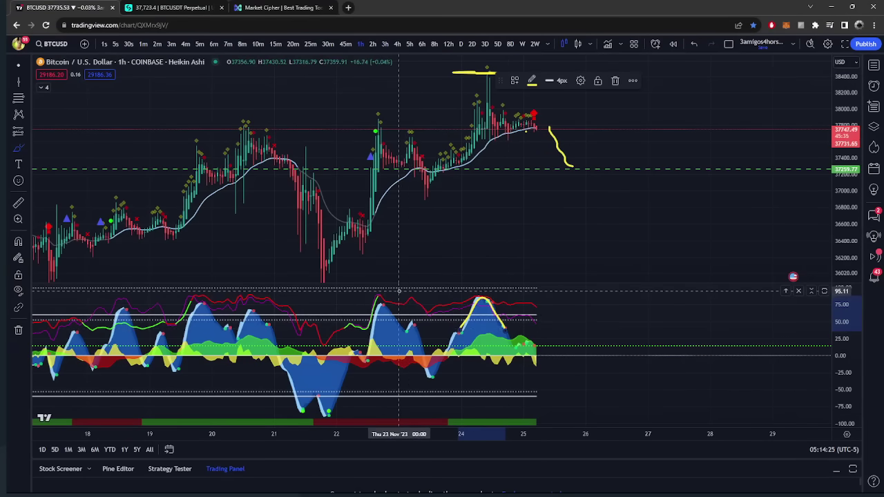
drag(487, 299, 535, 350)
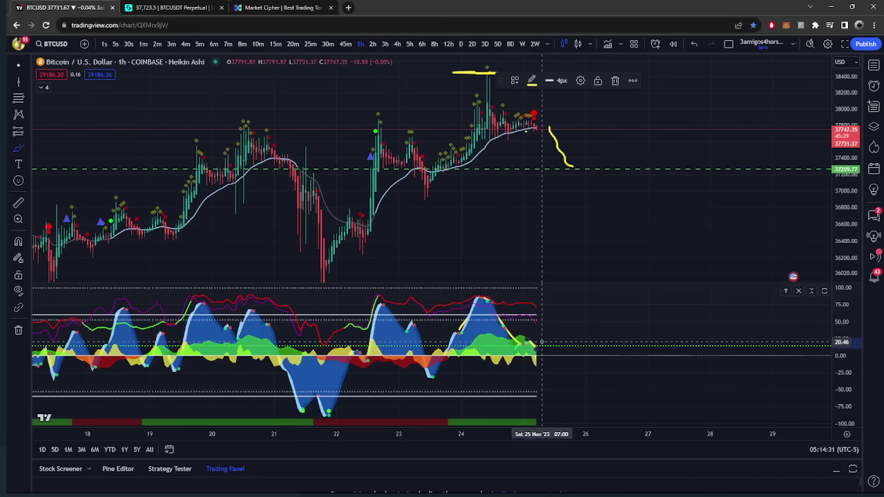
key(ctrl+z)
key(ctrl+z)
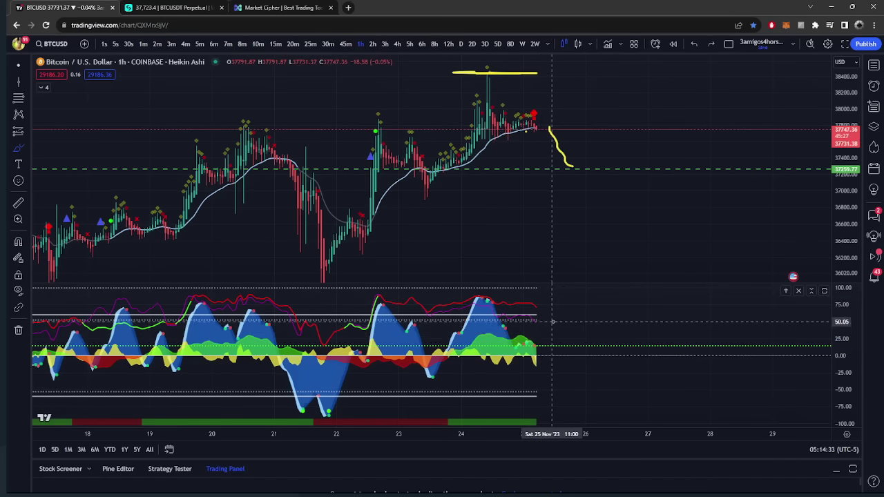
Brush a circle around the red diamond signal above the latest 1-hour candles
drag(536, 107, 535, 109)
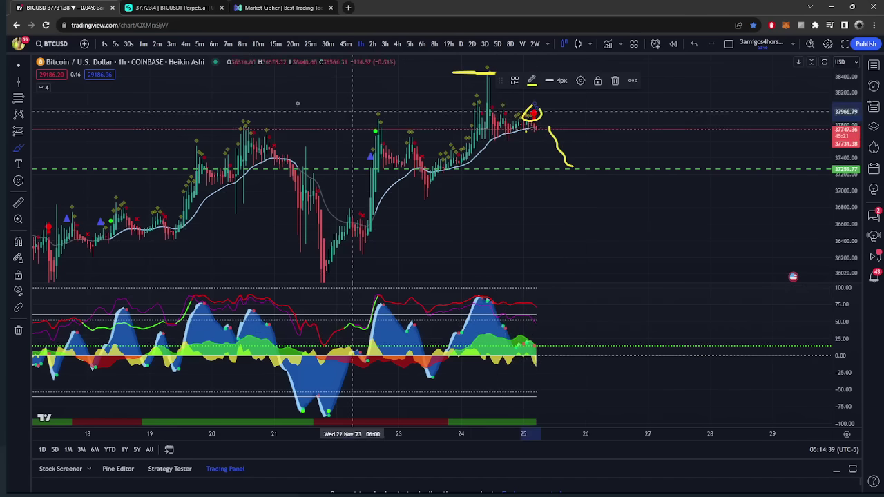
Switch to Bitget and place a limit order closing 12 BTC of the long position at 37723.8 USDT
click(166, 10)
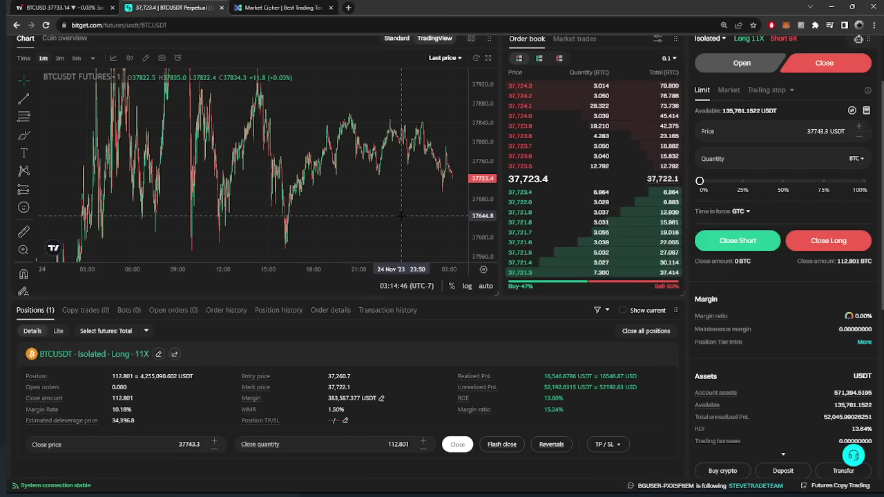
click(757, 67)
click(822, 64)
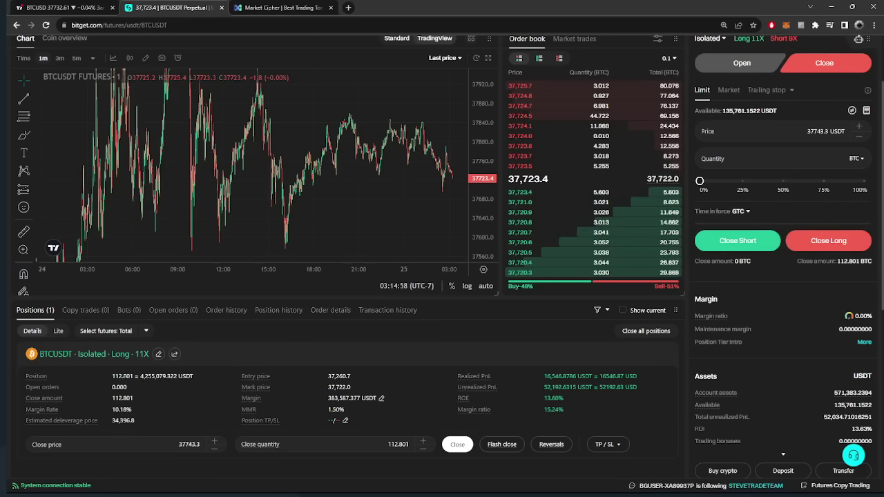
click(788, 157)
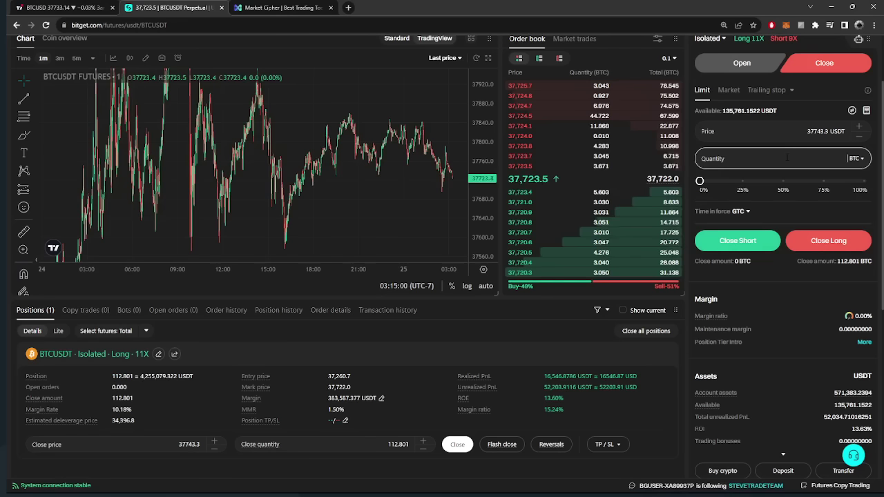
text(12)
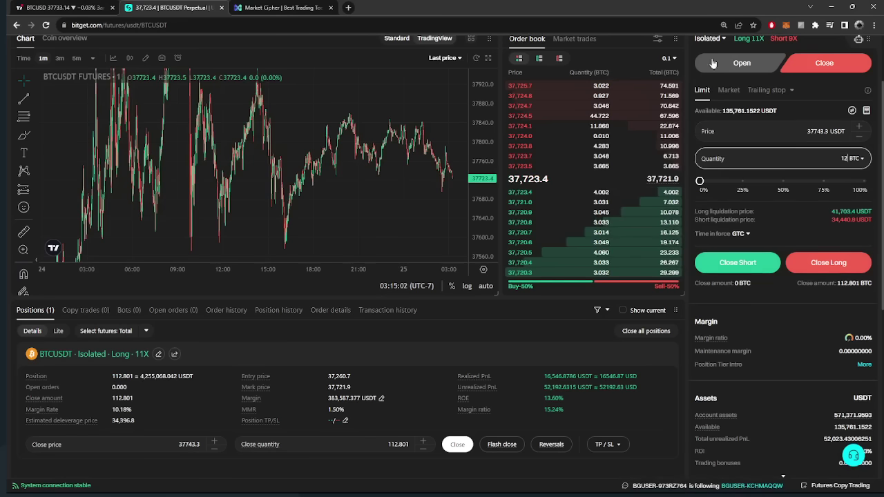
click(516, 147)
double_click(516, 148)
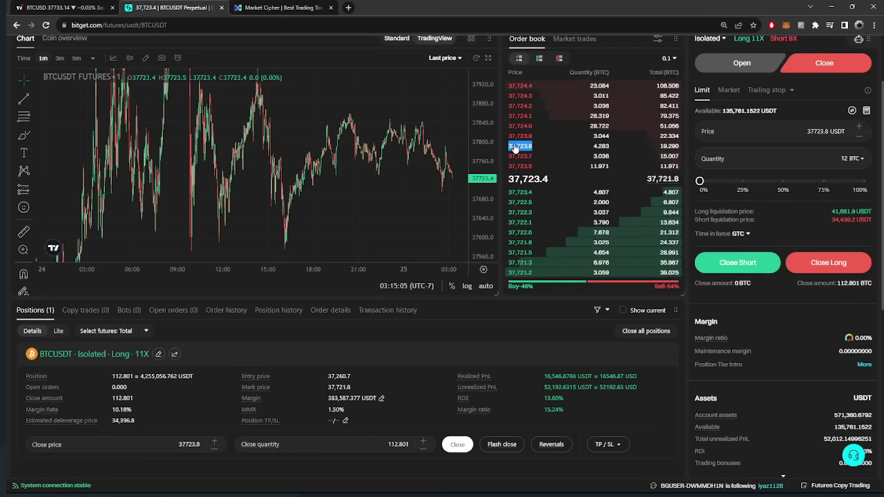
click(815, 261)
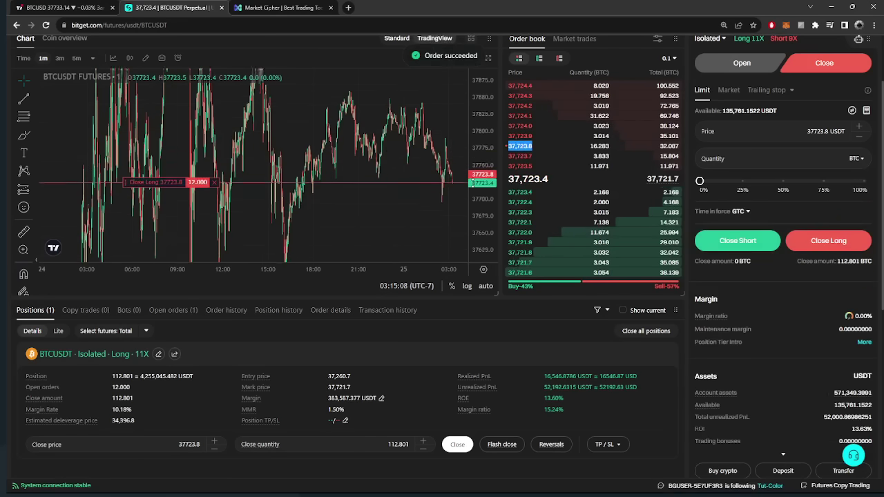
Examine the recent price action around the close-long order line on Bitget's 1-minute chart
drag(472, 170, 473, 147)
scroll(388, 188, up, 7)
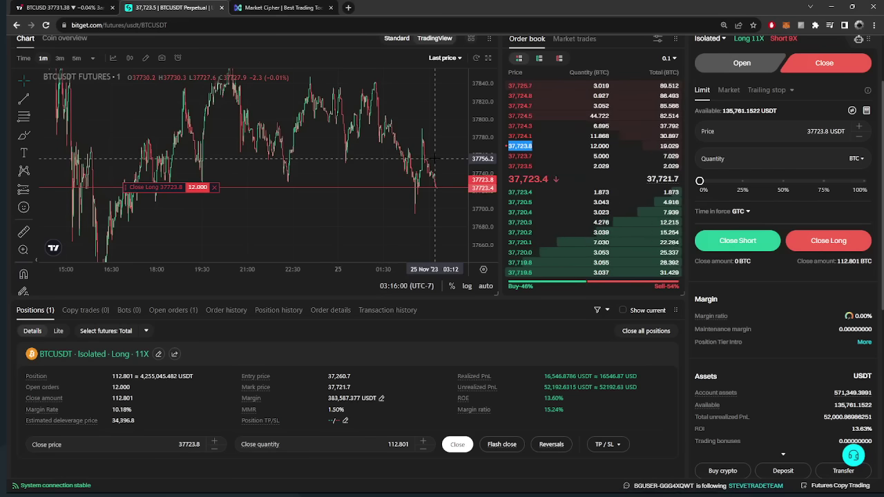
scroll(435, 161, up, 3)
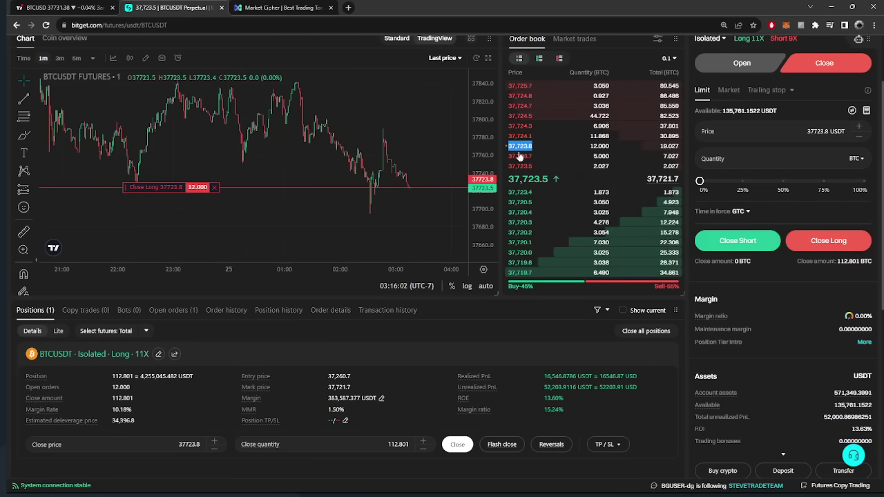
Switch to TradingView and measure the price drop from the 20–21 November highs to the following low
click(55, 7)
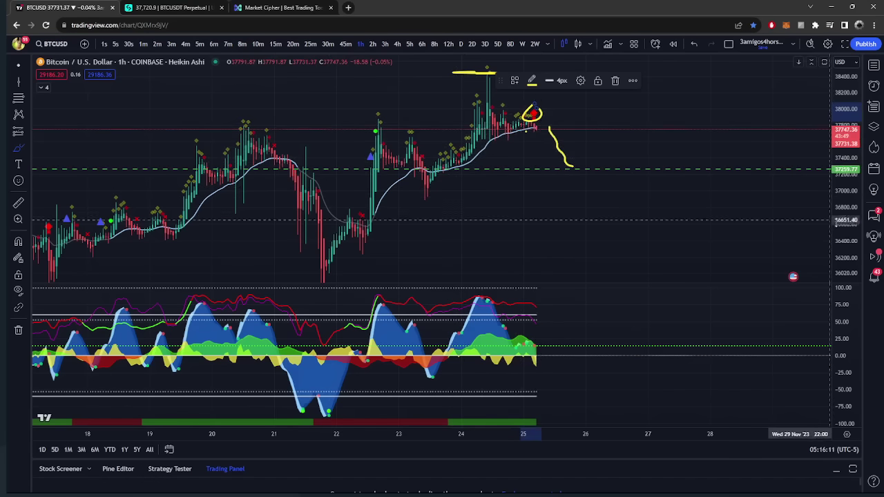
drag(848, 228, 846, 163)
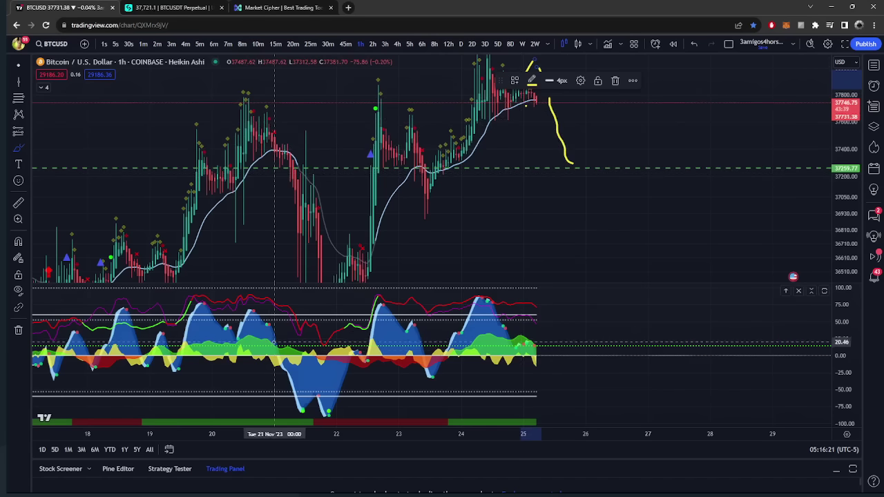
scroll(267, 155, down, 2)
drag(848, 178, 848, 262)
click(17, 202)
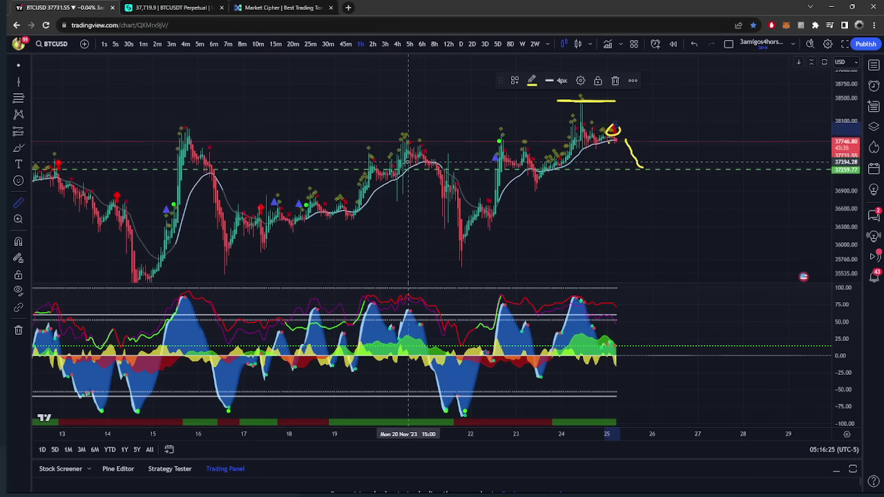
click(413, 153)
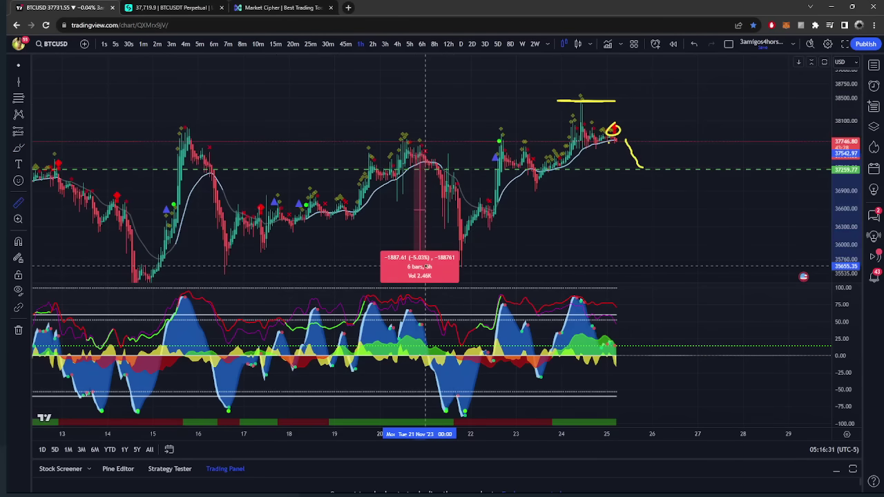
click(426, 266)
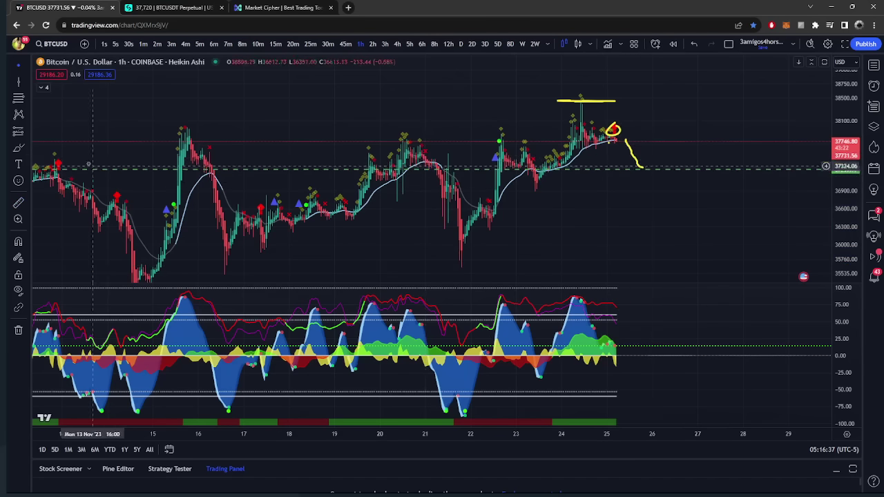
Brush a projected oscillator path dipping below zero and curling back up, and check the close-long order on Bitget
click(18, 148)
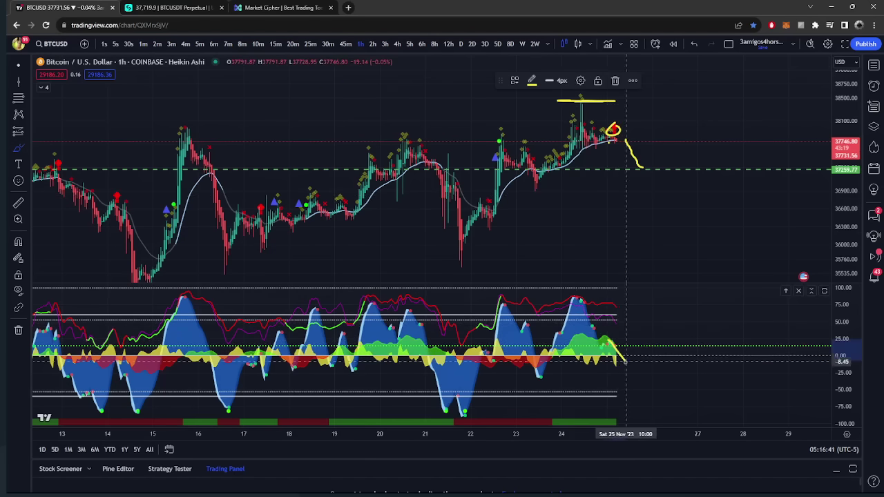
drag(626, 361, 643, 370)
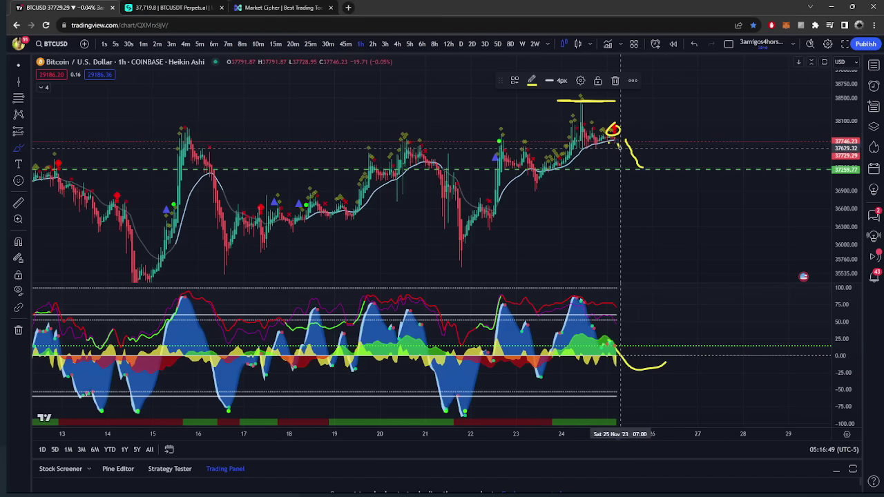
click(173, 7)
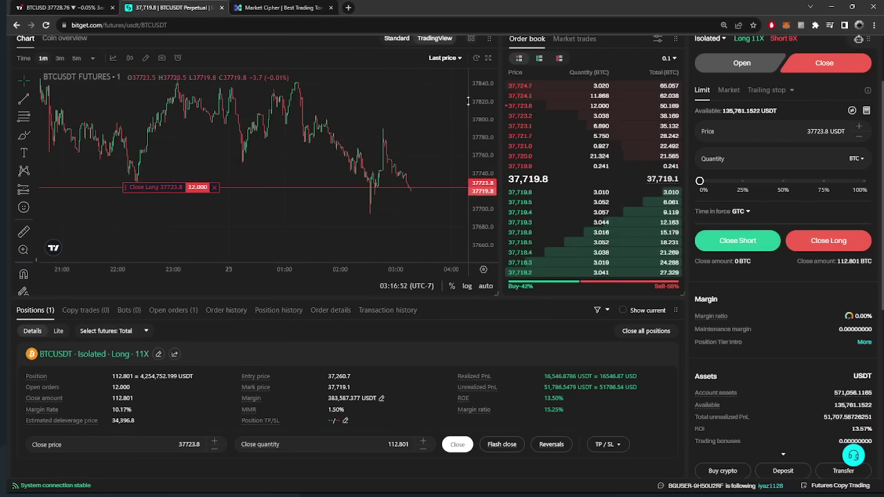
Switch to the 30-second BTCUSD chart on TradingView and delete the yellow brush strokes across the price pane
click(69, 7)
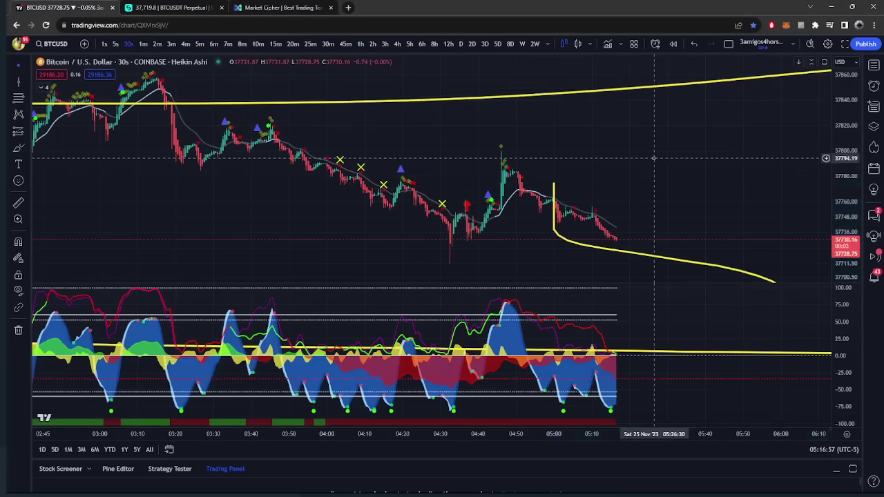
click(624, 250)
key(Delete)
scroll(646, 174, down, 5)
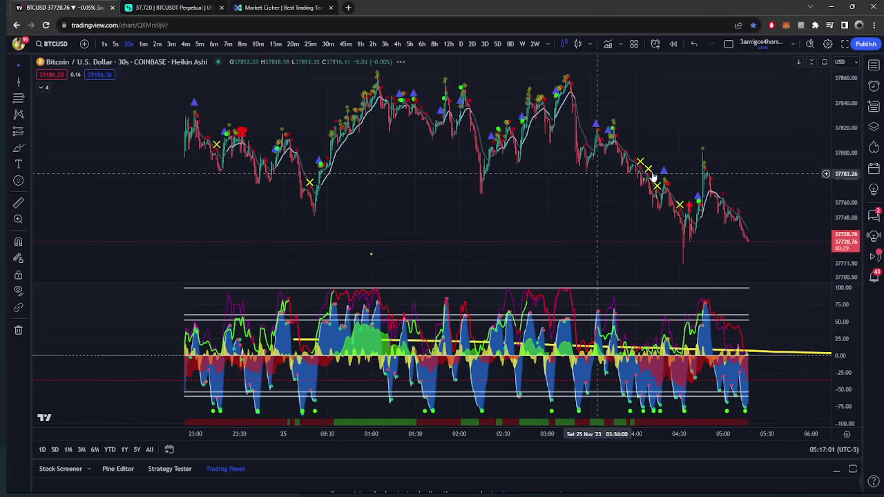
scroll(646, 174, down, 5)
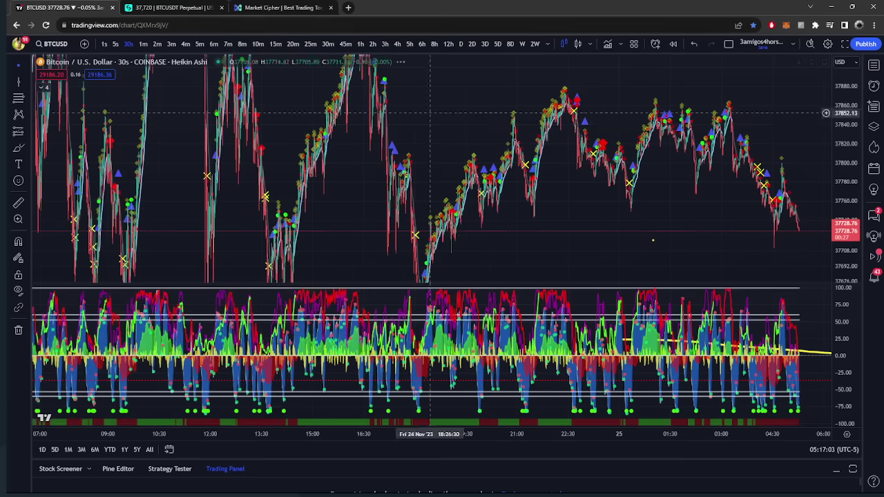
scroll(726, 375, up, 5)
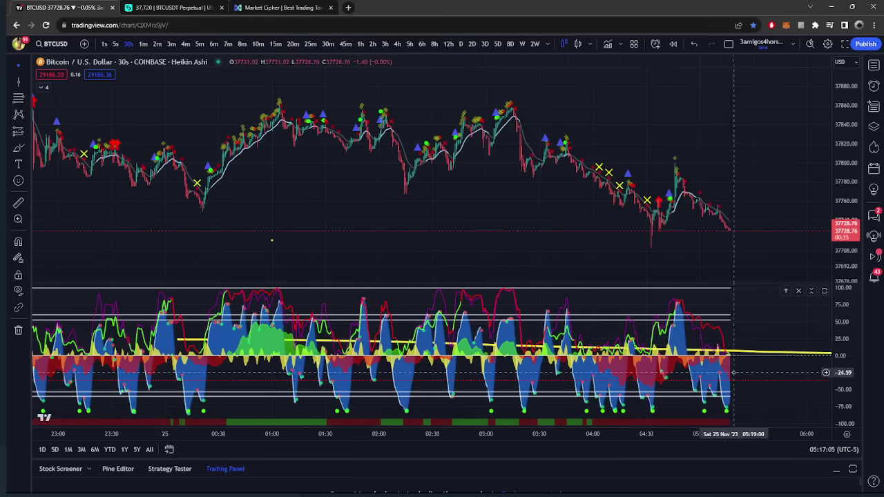
View the 5-second and 1-second timeframes and delete the yellow brush stroke crossing the oscillator
click(116, 44)
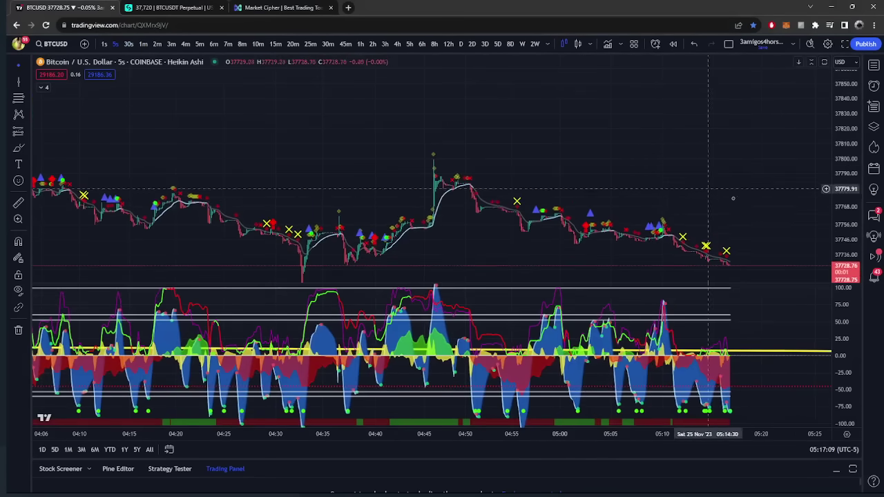
scroll(707, 390, down, 3)
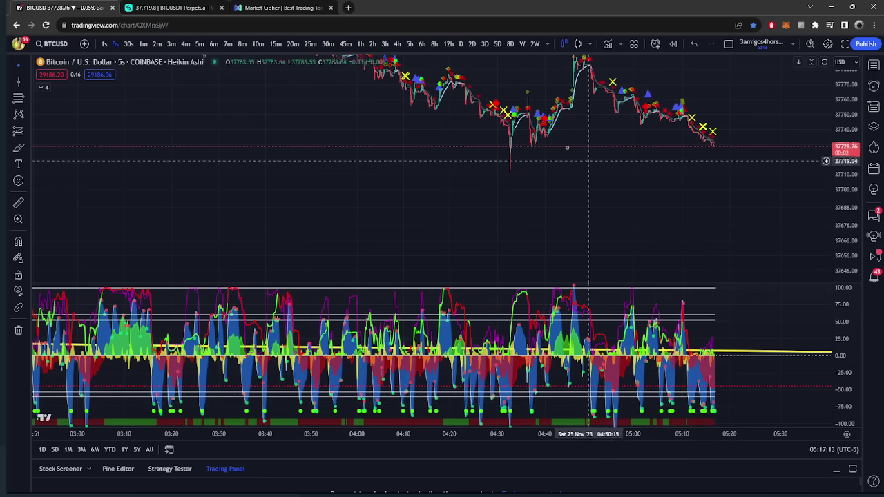
click(104, 44)
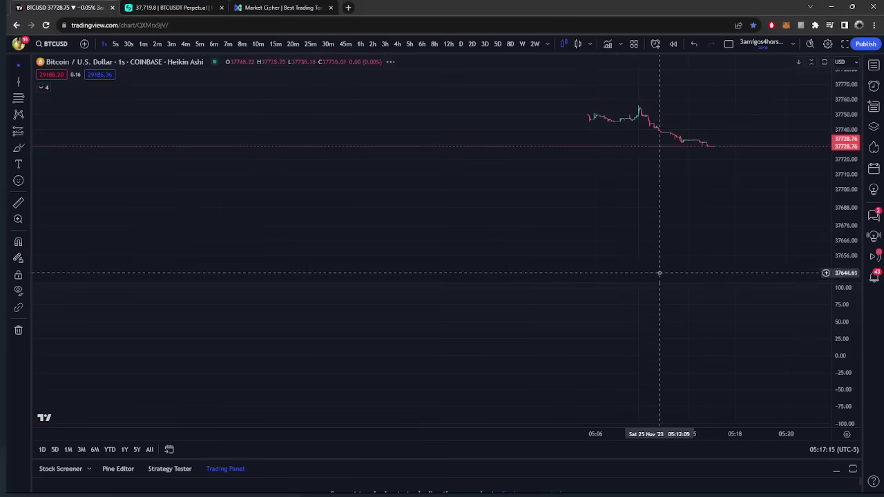
scroll(657, 373, up, 3)
click(649, 353)
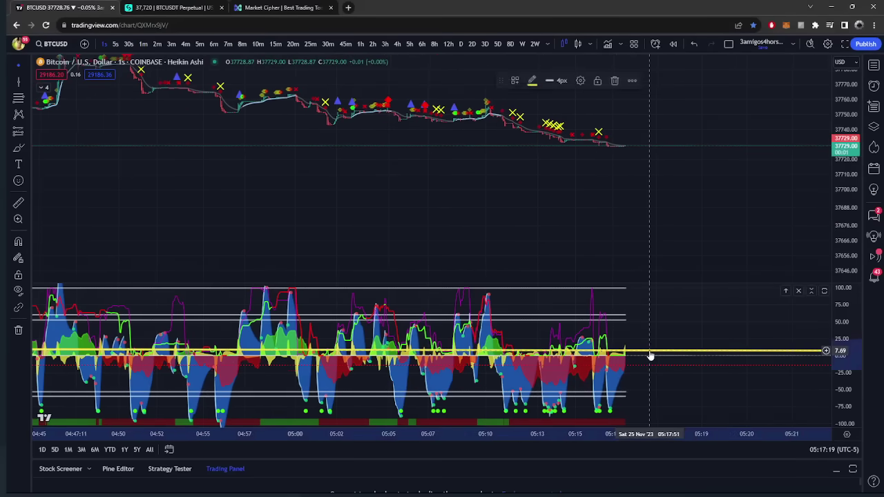
key(Delete)
Examine the latest price drop and oscillator on the 1-second chart, and return to the 30-second timeframe
drag(841, 226, 841, 55)
right_click(736, 176)
drag(691, 160, 408, 231)
drag(842, 246, 833, 154)
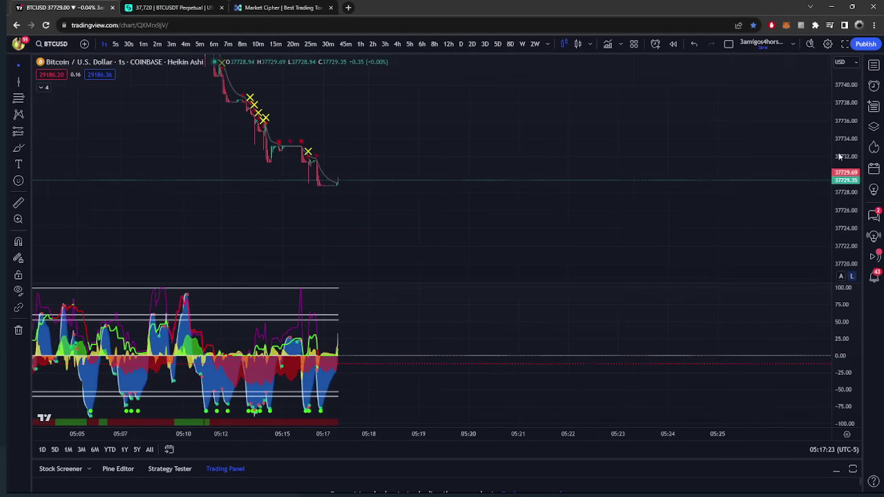
scroll(504, 200, up, 3)
drag(358, 217, 584, 224)
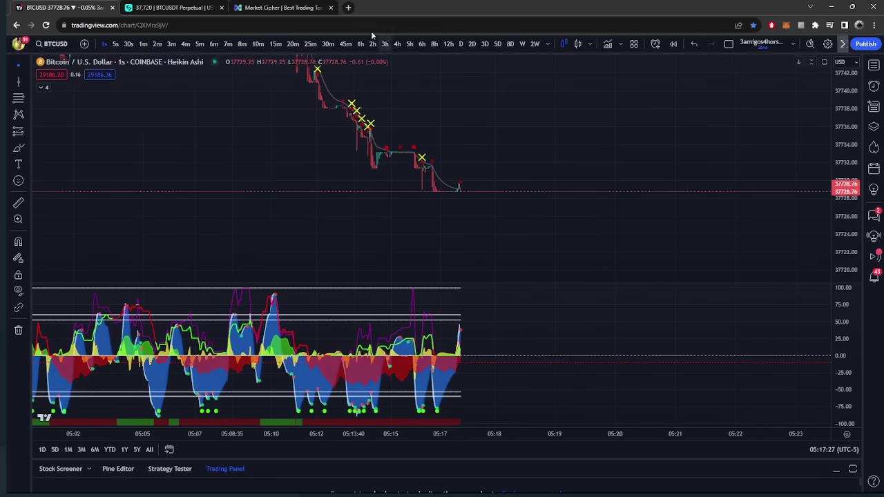
click(129, 43)
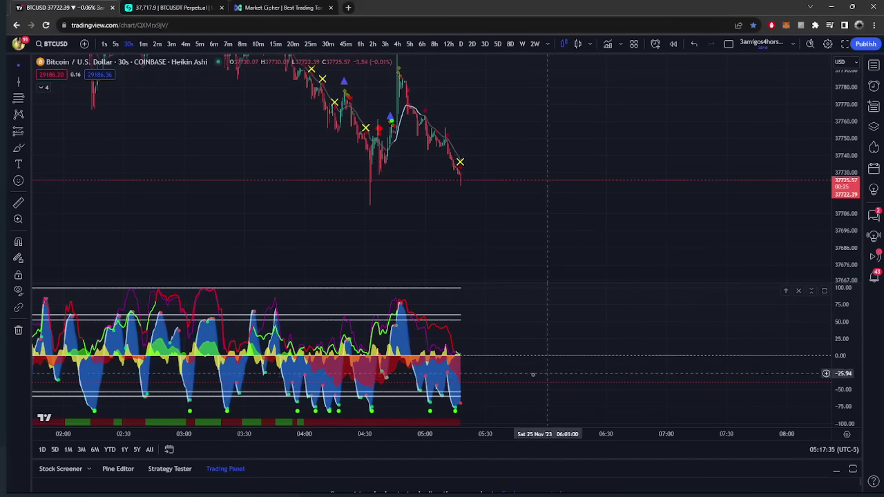
Switch to Bitget and cancel the open 12 BTC close-long order at 37723.8
click(163, 9)
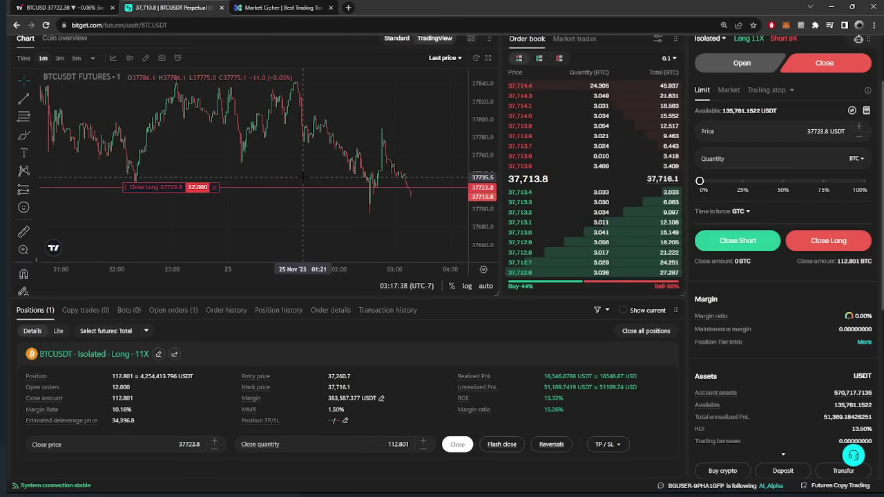
click(215, 188)
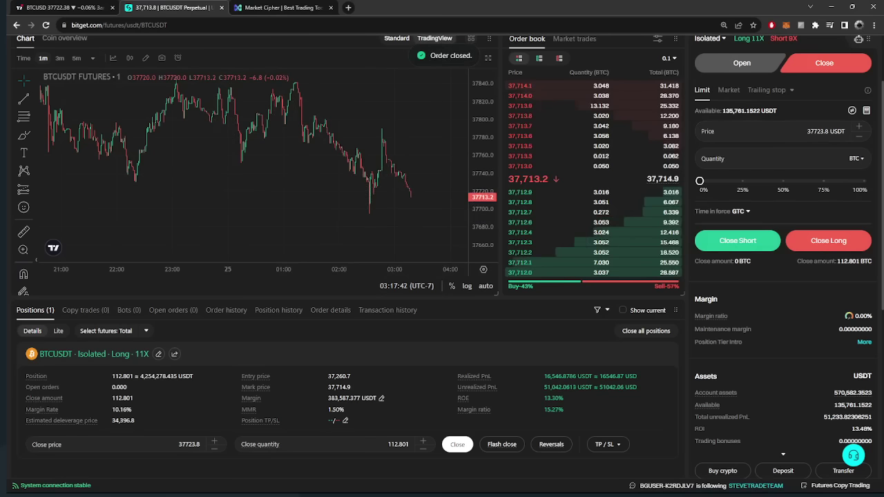
Place a limit order to close 12 BTC of the long position at 37708.7 USDT
click(728, 91)
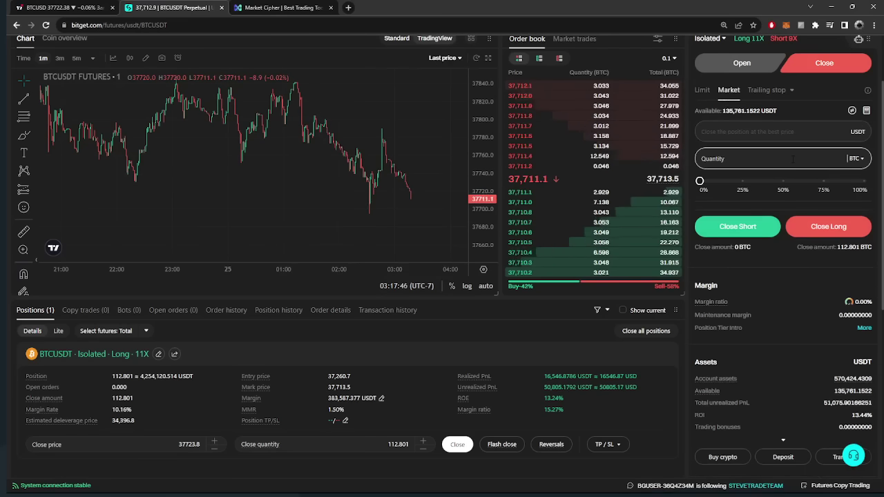
text(12)
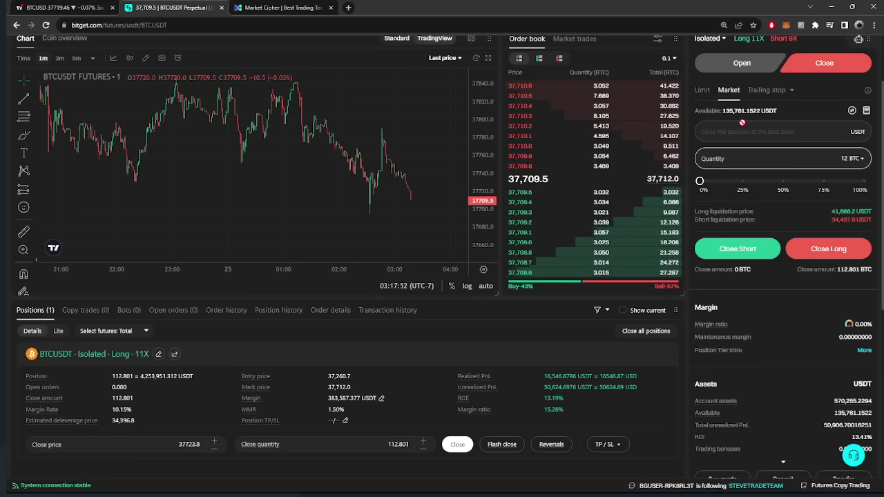
click(702, 90)
click(799, 158)
text(1)
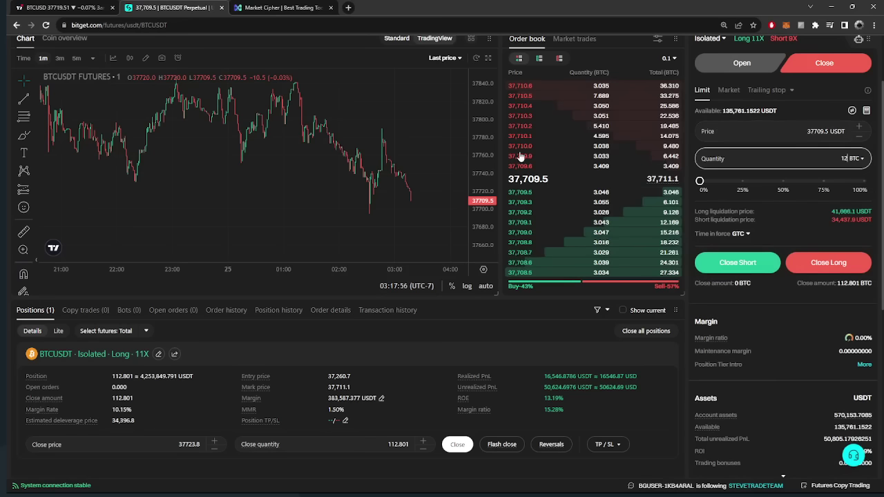
text(2)
double_click(521, 157)
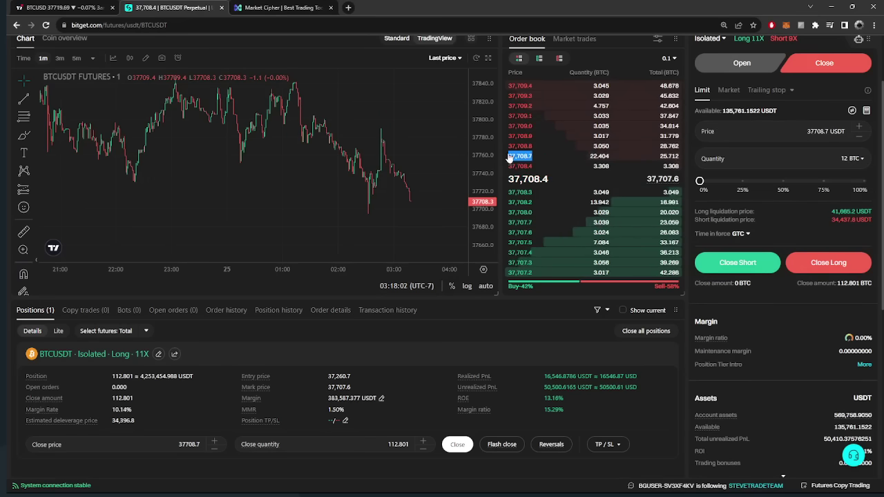
click(828, 263)
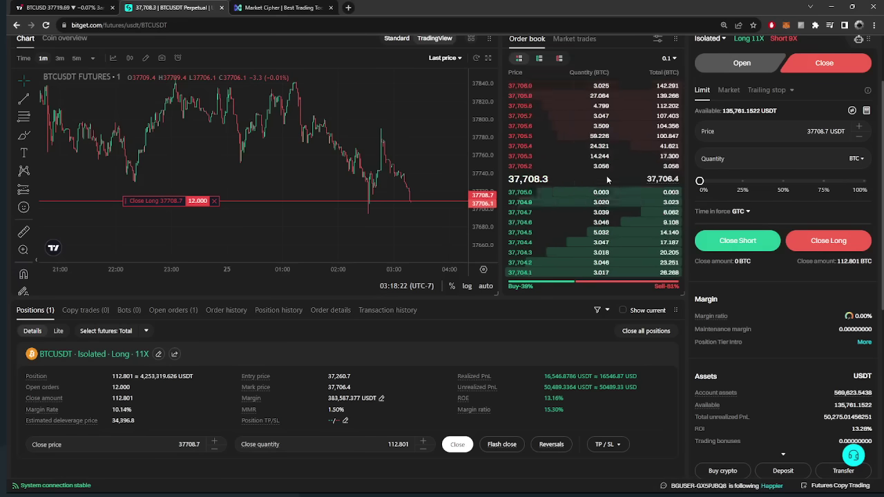
Close 12 BTC of the long position with a market order
click(728, 90)
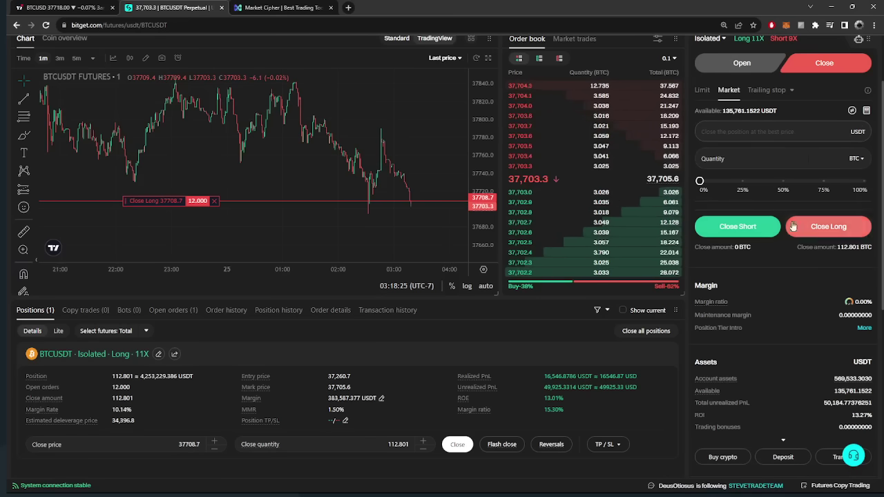
click(808, 159)
text(12)
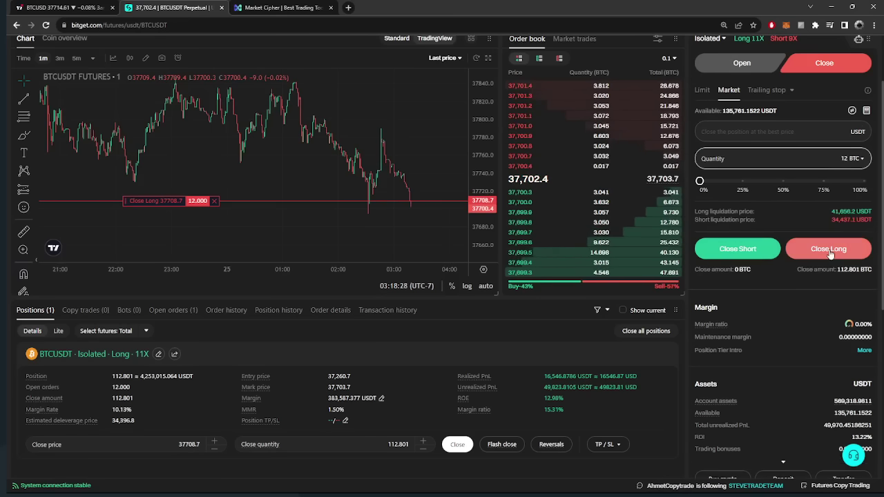
click(827, 249)
click(542, 333)
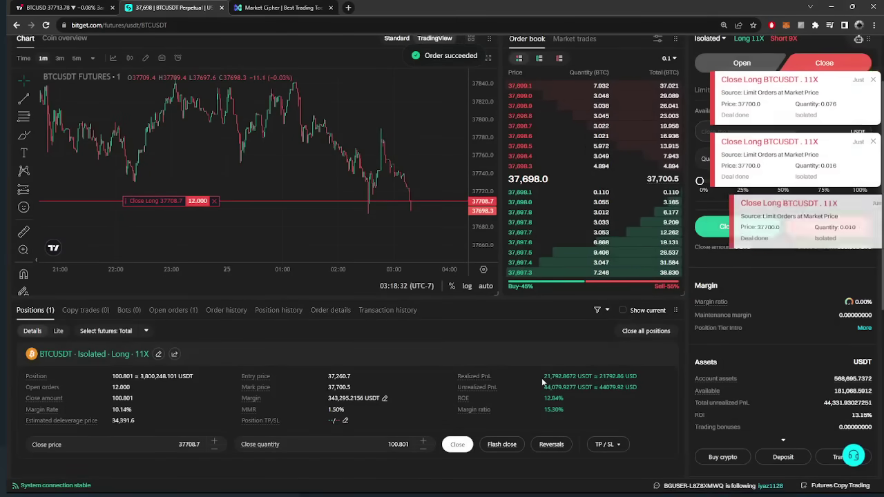
Highlight the realized PnL of the BTCUSDT long position and review the position details
drag(544, 377, 553, 377)
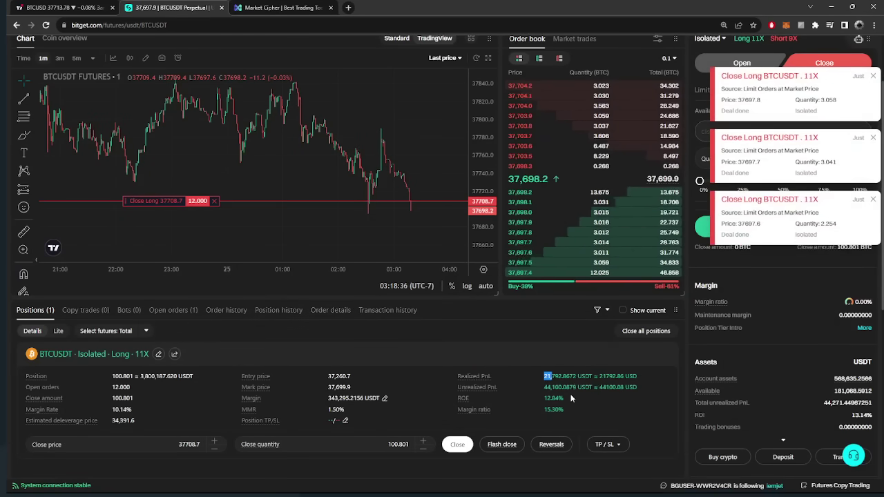
scroll(571, 397, down, 3)
scroll(467, 238, up, 4)
Switch to TradingView, set BTCUSD to the 1-hour timeframe, and compress the price scale to fit the recent candles
click(66, 8)
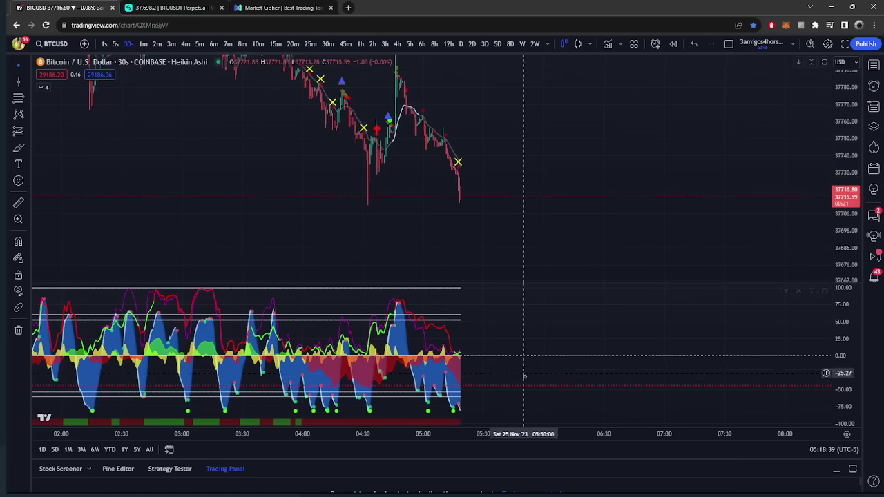
scroll(438, 190, down, 5)
click(360, 46)
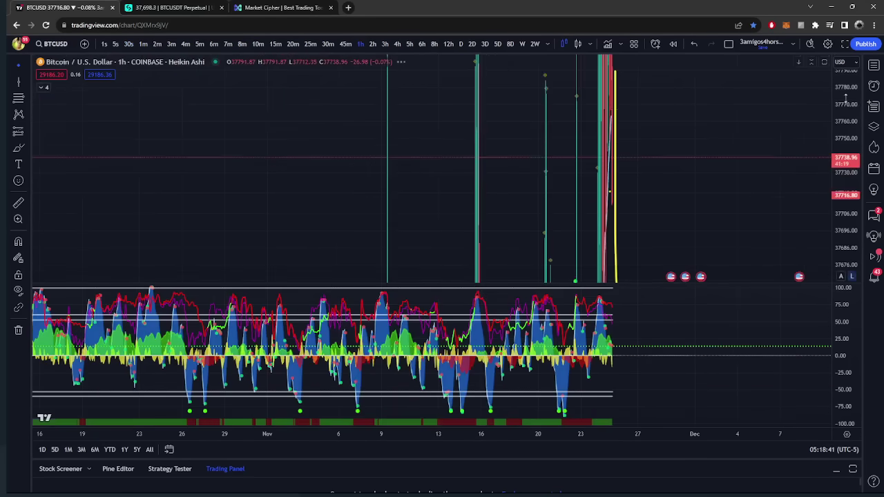
drag(840, 157, 840, 243)
scroll(601, 207, up, 7)
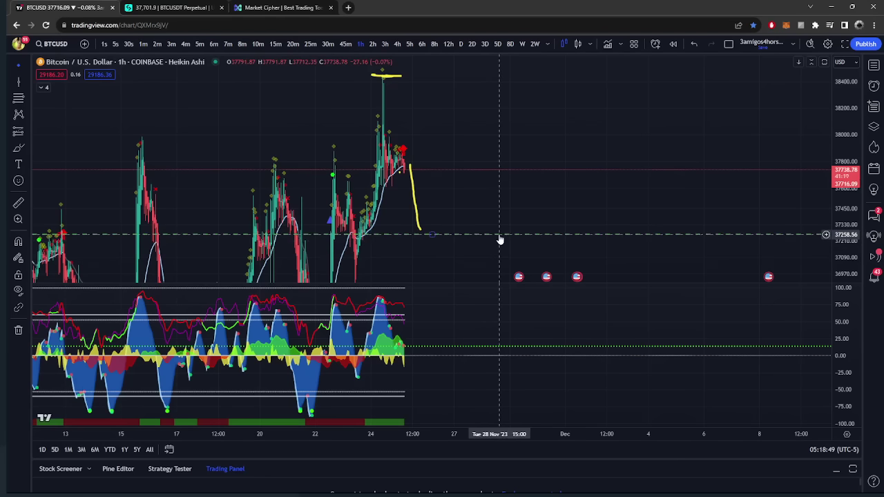
Compare the remaining long position on Bitget with the 1-hour BTCUSD chart on TradingView
click(169, 8)
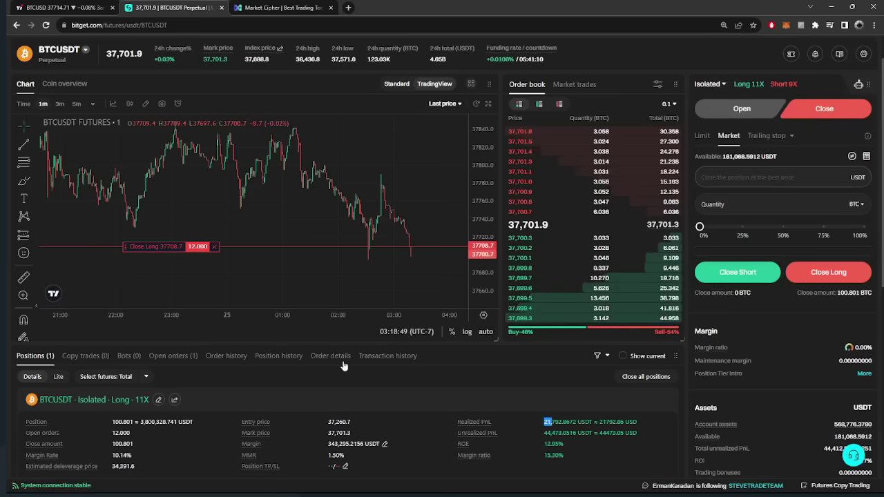
click(75, 5)
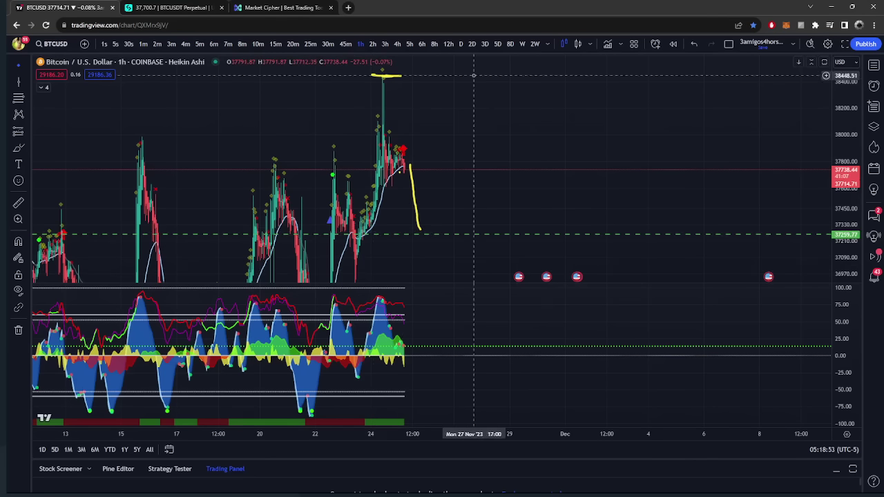
click(169, 8)
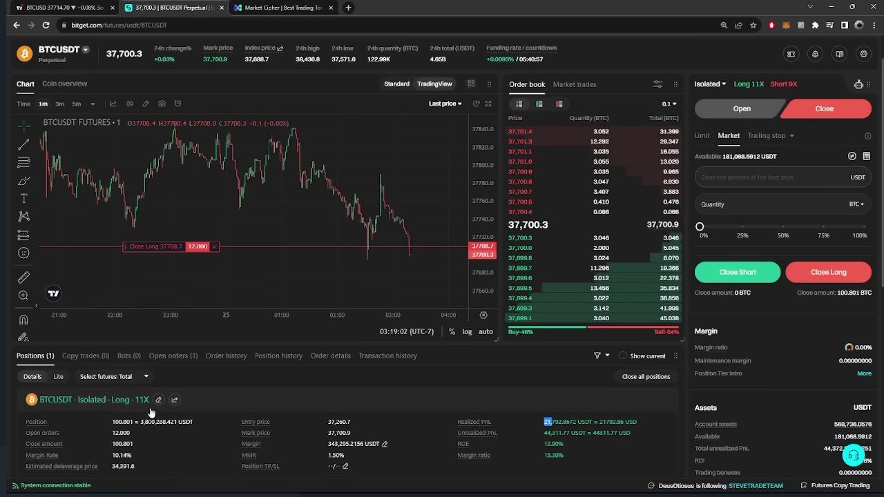
click(110, 5)
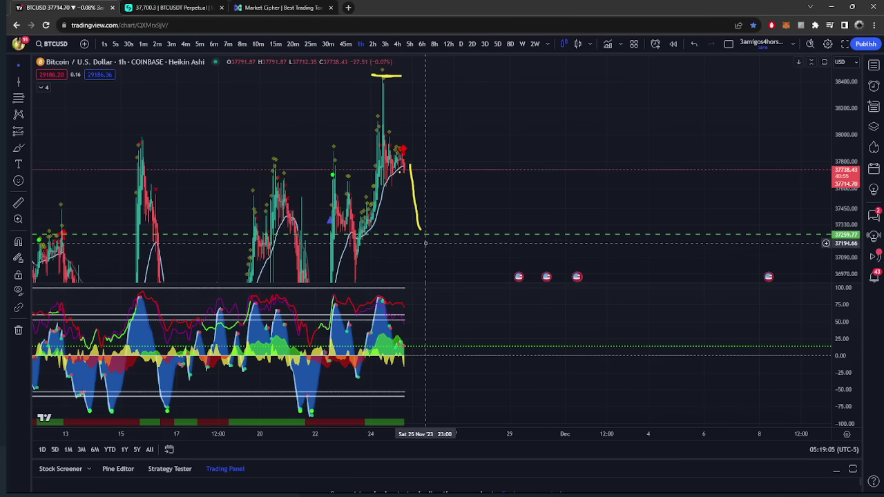